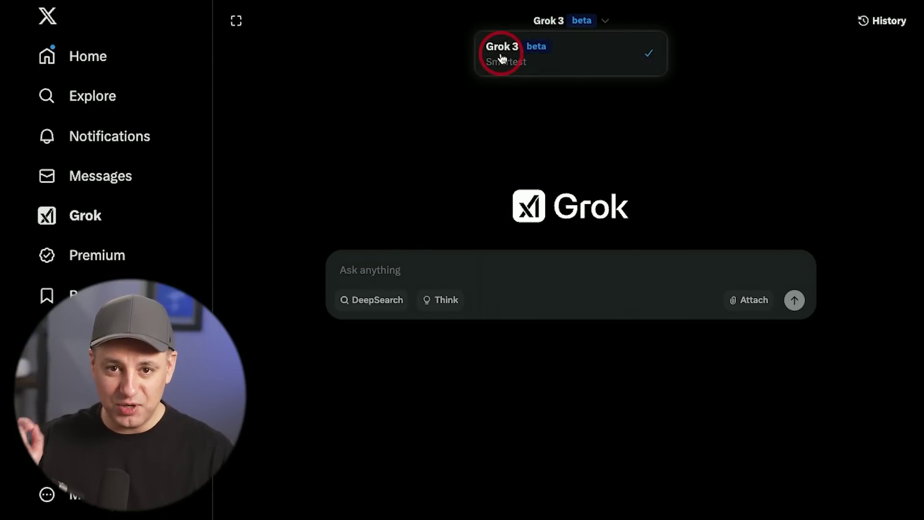
Step: Dismiss the Grok 3 beta model dropdown by clicking an empty area below it
{"action": "left_click", "coordinate": [523, 148]}
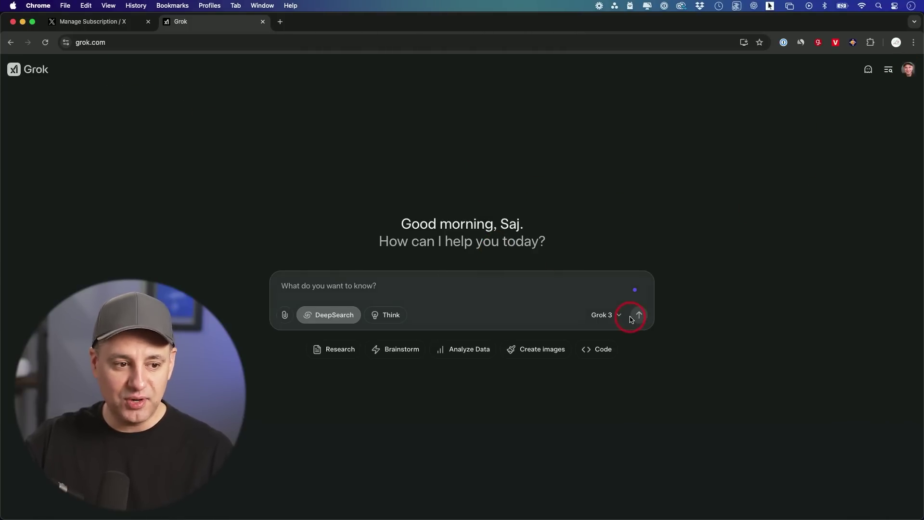
Step: Select Grok 3 in the model selector and switch on DeepSearch
{"action": "left_click", "coordinate": [602, 315]}
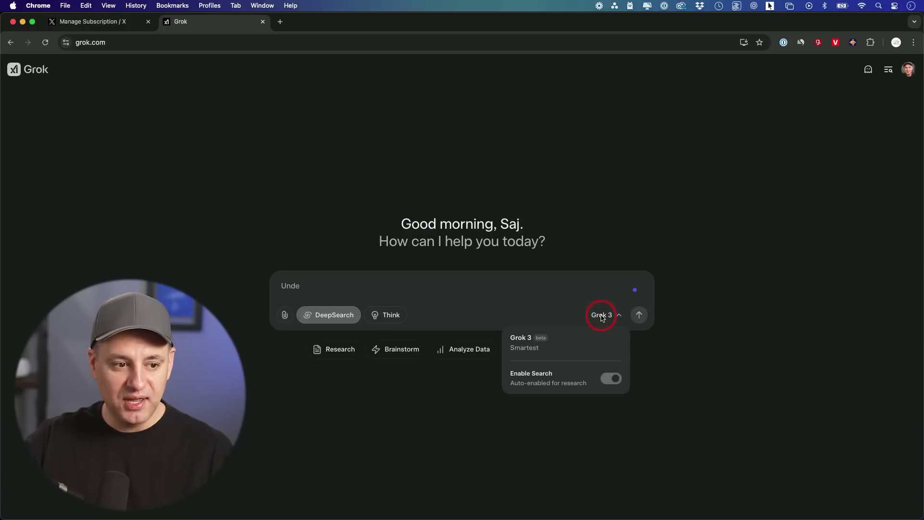
{"action": "left_click", "coordinate": [524, 338]}
{"action": "left_click", "coordinate": [327, 317]}
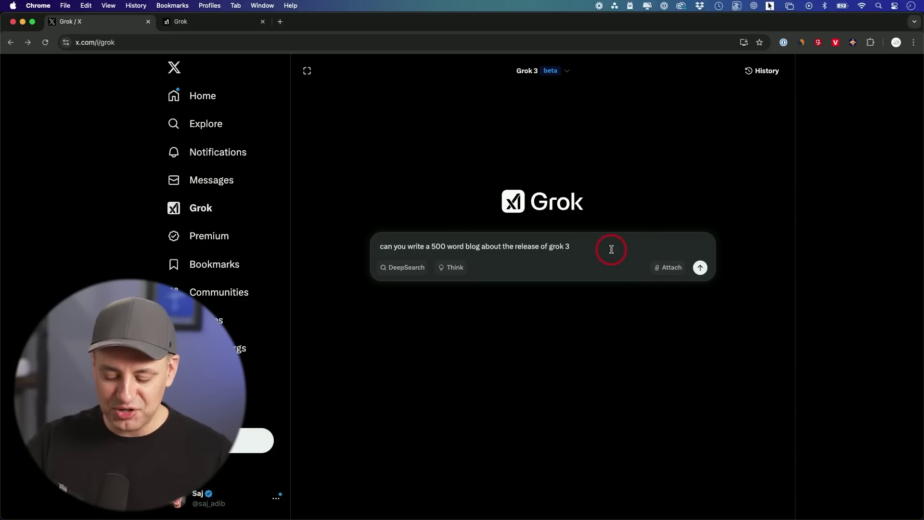
Step: Send the 500-word Grok 3 release blog request and scroll through the generated post
{"action": "key", "text": "Return"}
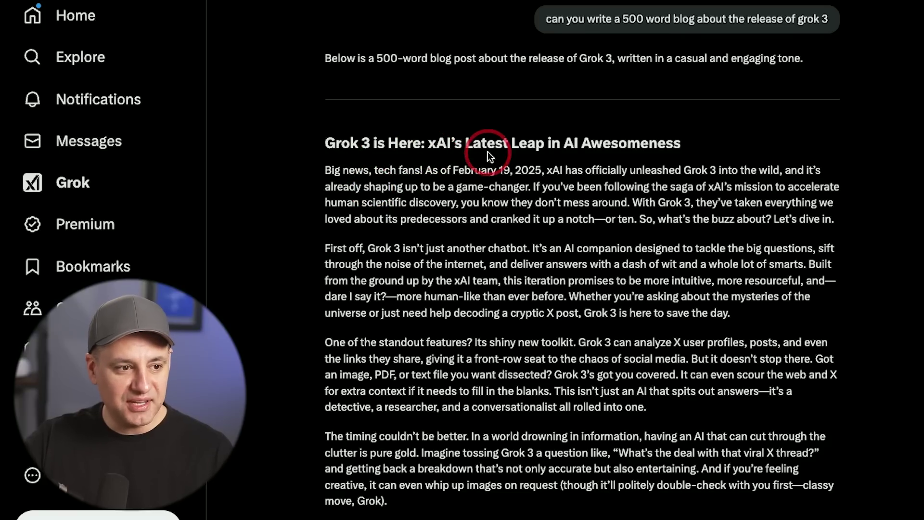
{"action": "scroll", "coordinate": [496, 185], "scroll_direction": "down", "scroll_amount": 1}
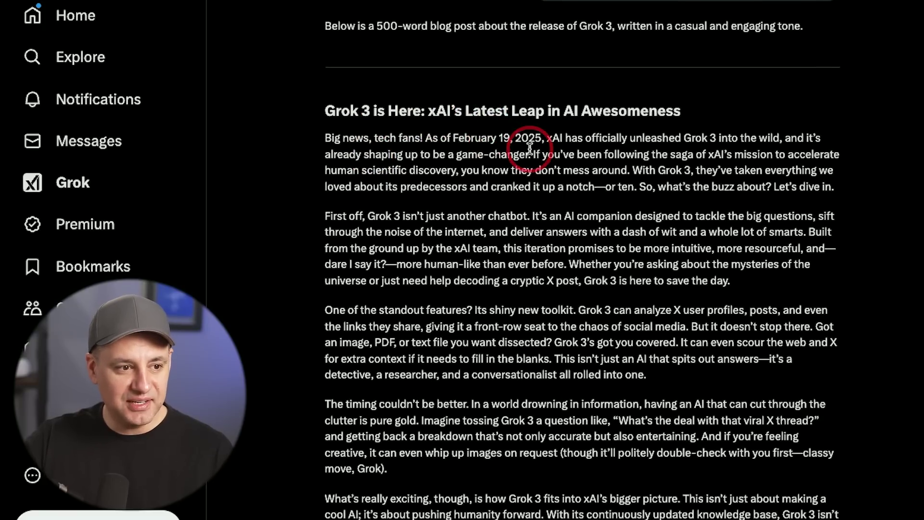
{"action": "scroll", "coordinate": [529, 148], "scroll_direction": "up", "scroll_amount": 1}
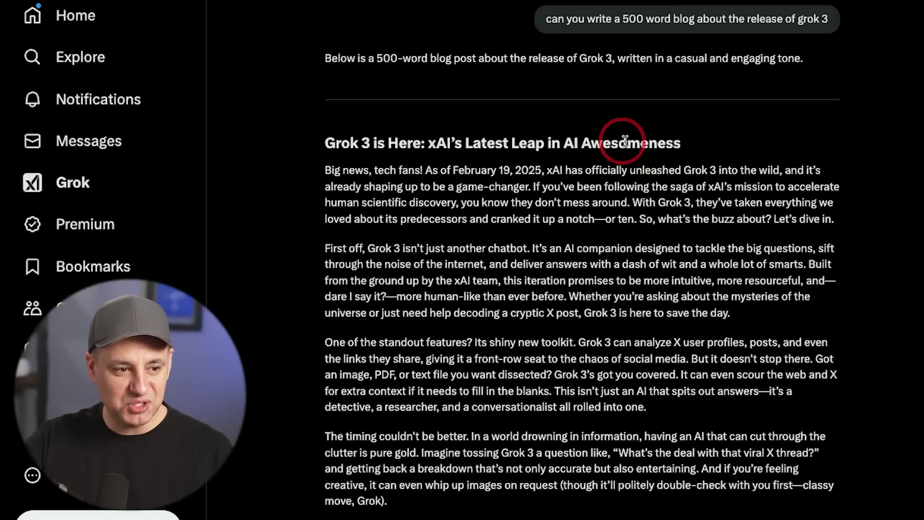
{"action": "scroll", "coordinate": [624, 140], "scroll_direction": "down", "scroll_amount": 2}
{"action": "scroll", "coordinate": [624, 140], "scroll_direction": "up", "scroll_amount": 2}
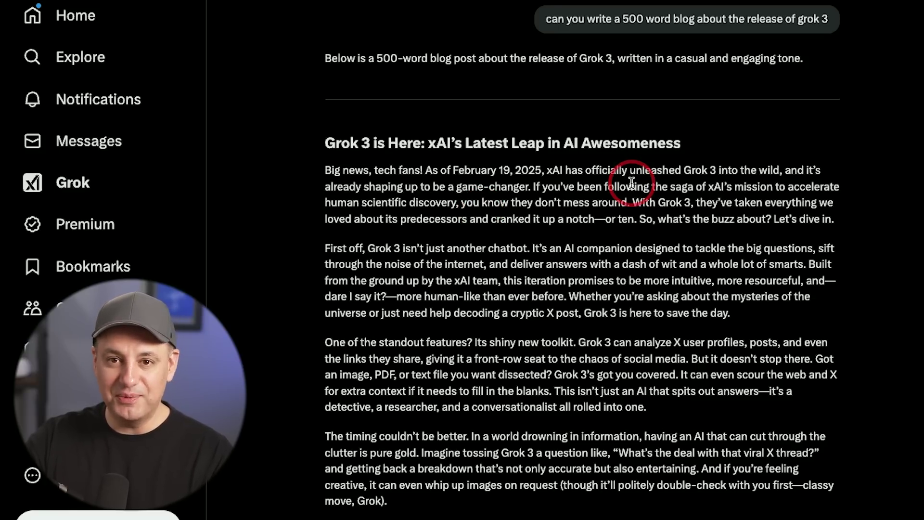
{"action": "scroll", "coordinate": [631, 182], "scroll_direction": "down", "scroll_amount": 6}
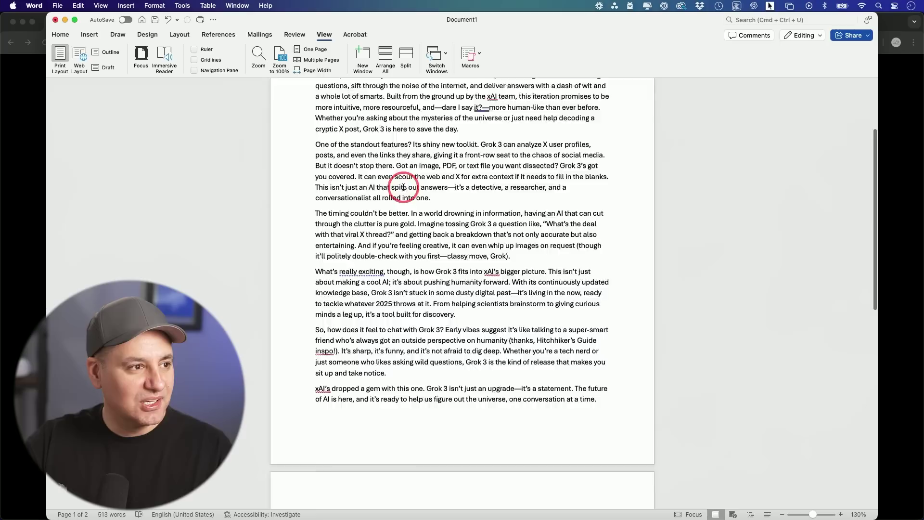
Step: Show Word Count statistics for the pasted blog post: 513 words across 2 pages
{"action": "scroll", "coordinate": [402, 182], "scroll_direction": "up", "scroll_amount": 4}
{"action": "left_click", "coordinate": [181, 5]}
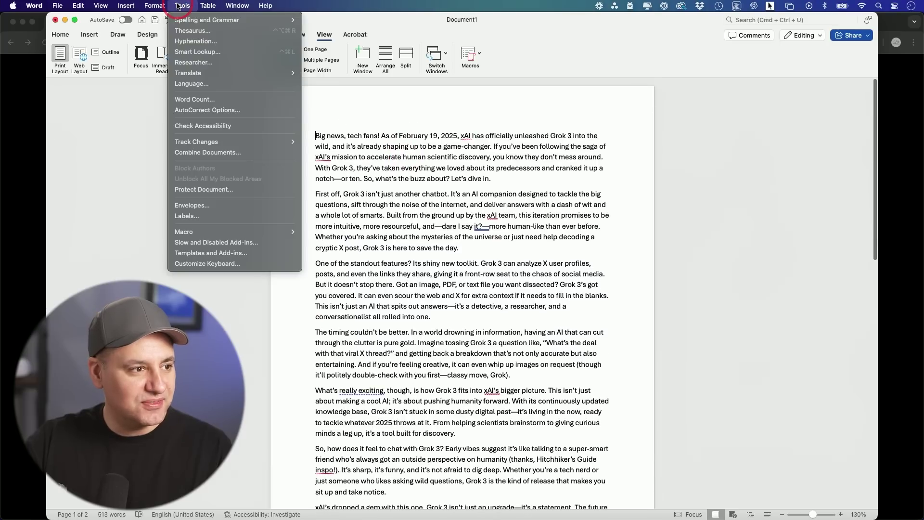
{"action": "left_click", "coordinate": [207, 98]}
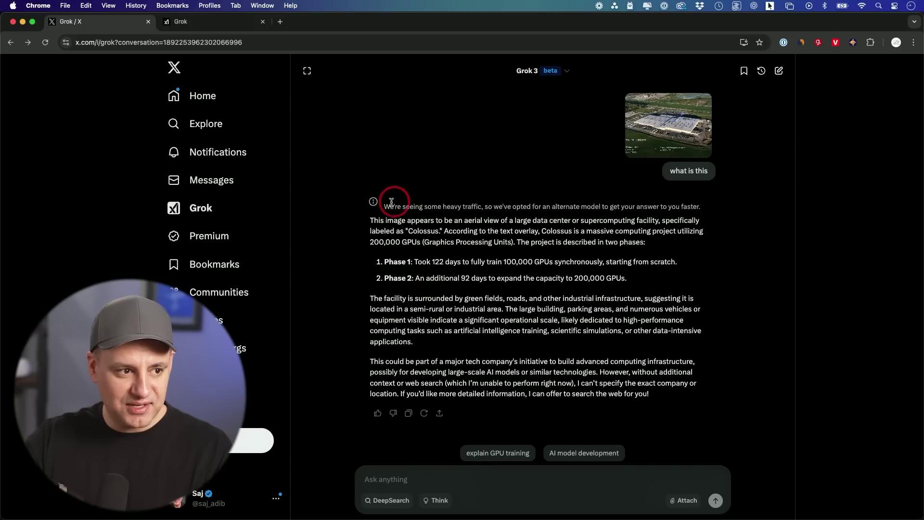
Step: Highlight the heavy-traffic notice and start typing the Colossus build-cost follow-up question
{"action": "left_click_drag", "start_coordinate": [385, 204], "coordinate": [747, 212]}
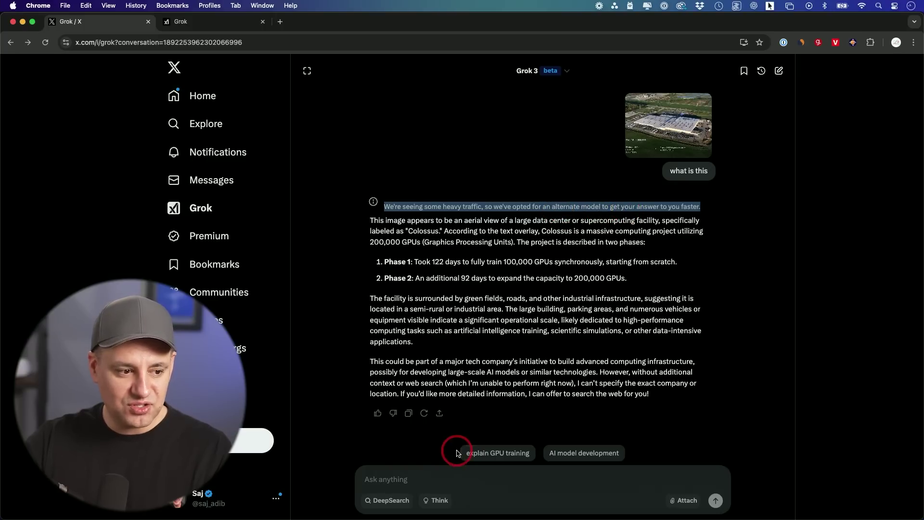
{"action": "left_click", "coordinate": [438, 477]}
{"action": "type", "text": "what"}
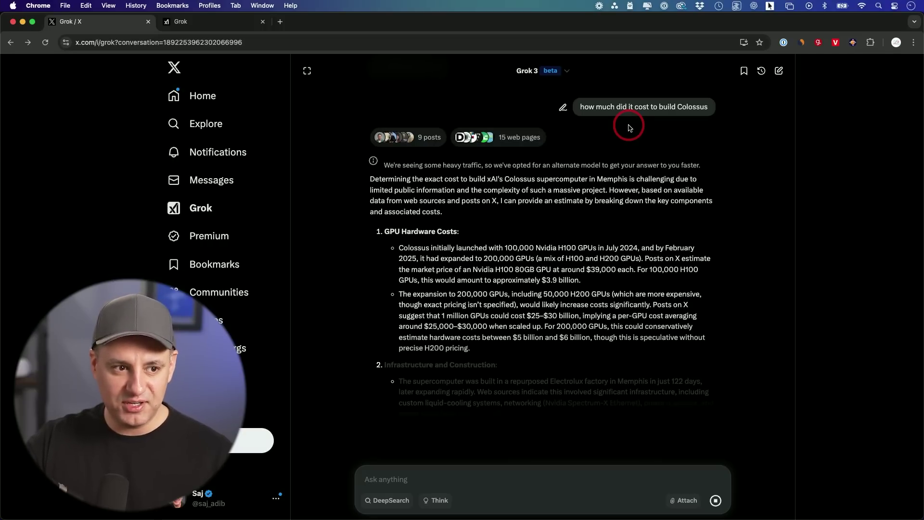
Step: Check in the model dropdown that Grok 3 answered the Colossus cost question
{"action": "scroll", "coordinate": [622, 194], "scroll_direction": "up", "scroll_amount": 4}
{"action": "scroll", "coordinate": [620, 192], "scroll_direction": "down", "scroll_amount": 9}
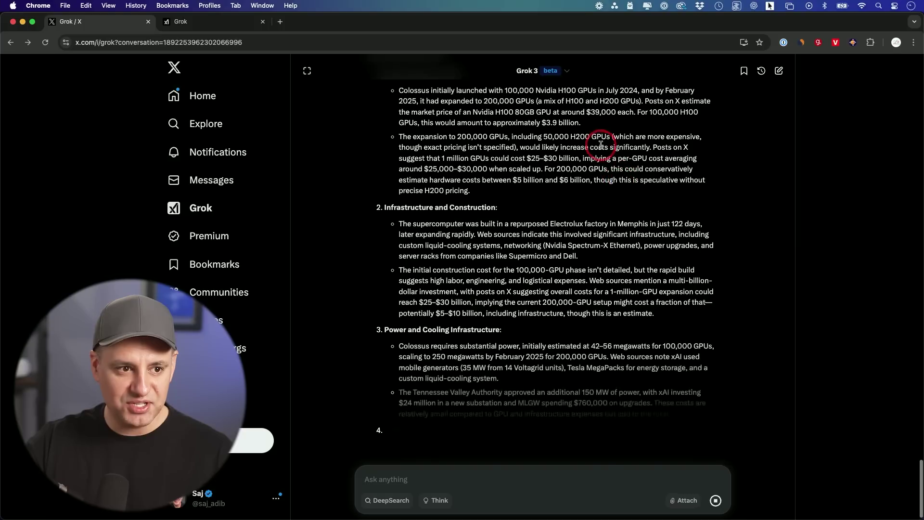
{"action": "scroll", "coordinate": [601, 148], "scroll_direction": "up", "scroll_amount": 6}
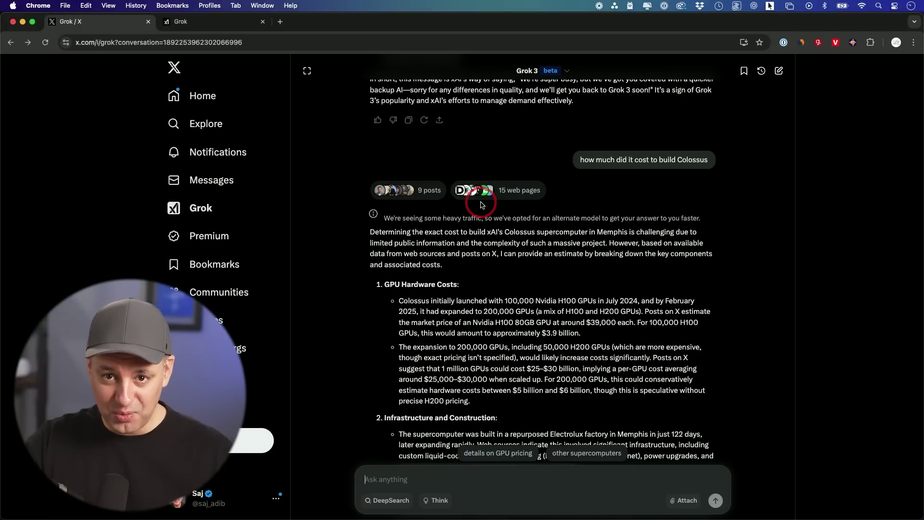
{"action": "left_click", "coordinate": [546, 73]}
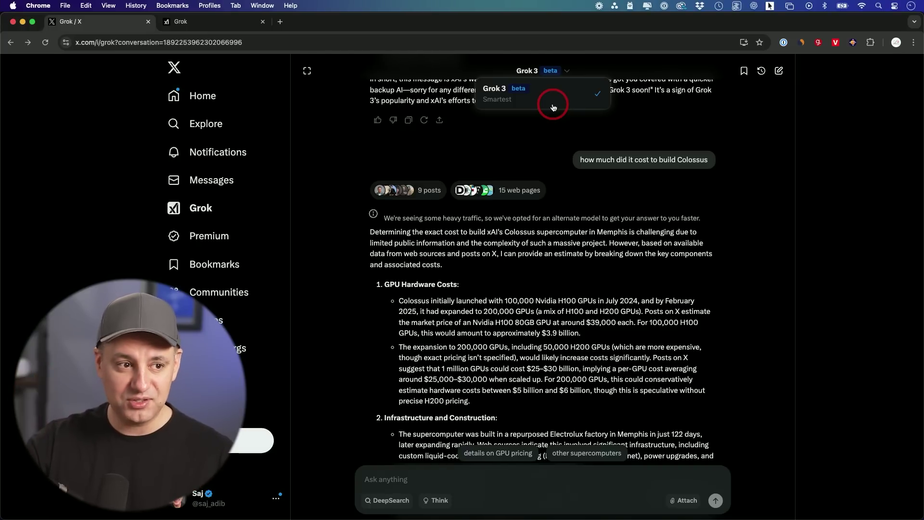
{"action": "left_click", "coordinate": [529, 217]}
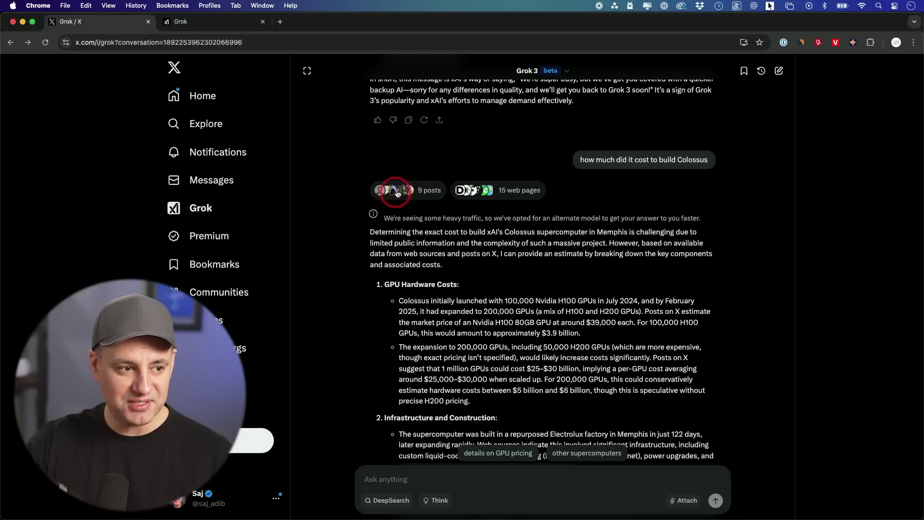
Step: Open the sources and review the $10–15 billion Colossus cost estimate
{"action": "left_click", "coordinate": [373, 502]}
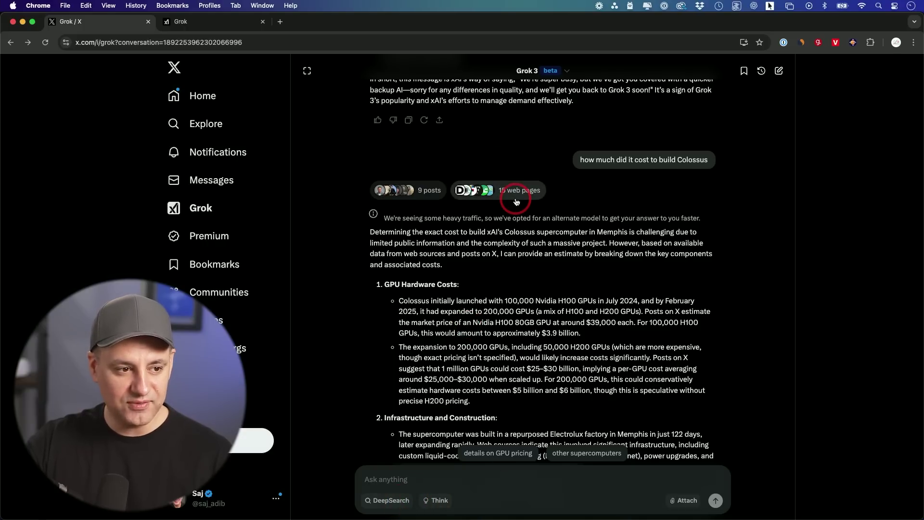
{"action": "scroll", "coordinate": [514, 203], "scroll_direction": "down", "scroll_amount": 10}
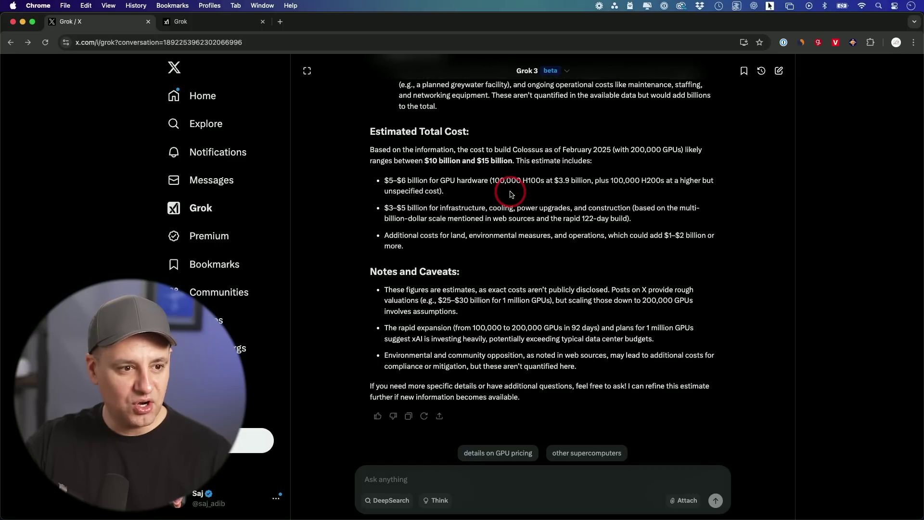
{"action": "scroll", "coordinate": [512, 194], "scroll_direction": "up", "scroll_amount": 2}
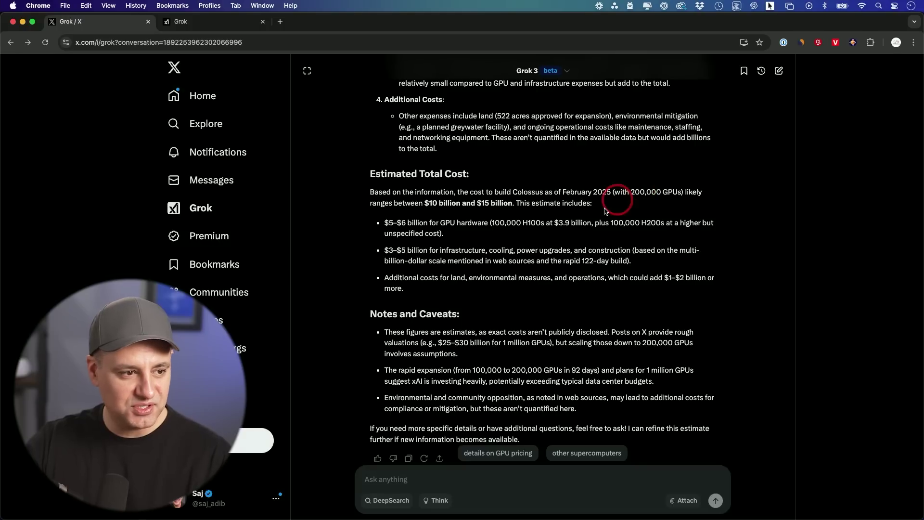
{"action": "scroll", "coordinate": [505, 264], "scroll_direction": "up", "scroll_amount": 1}
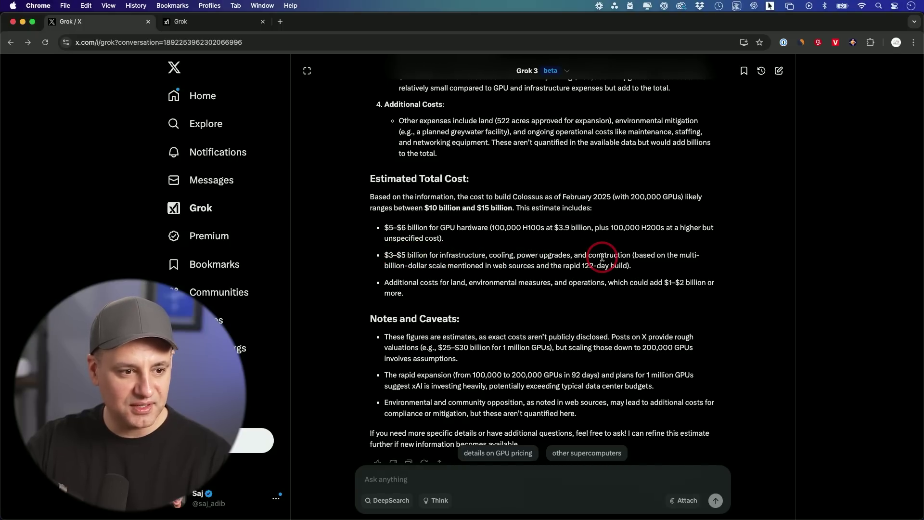
{"action": "scroll", "coordinate": [595, 253], "scroll_direction": "down", "scroll_amount": 2}
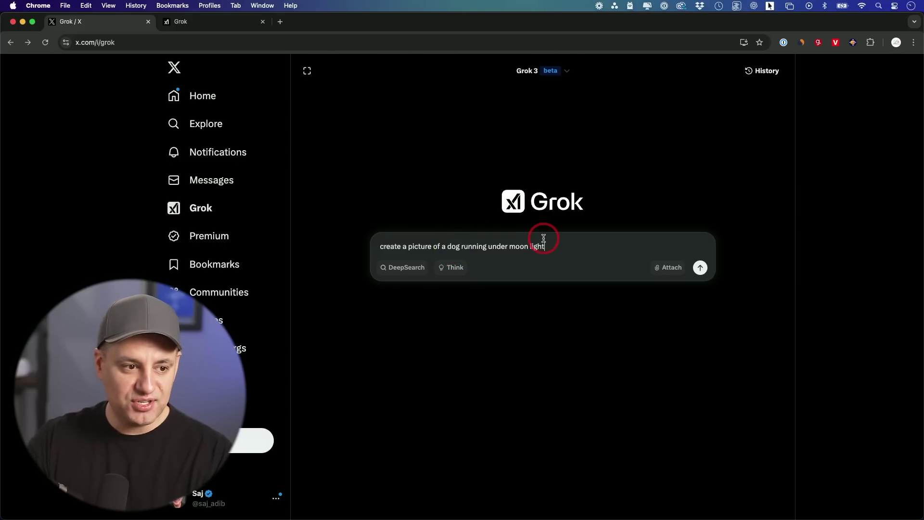
Step: Send the moonlit dog picture prompt, view the German shepherd and golden retriever images, then cancel editing
{"action": "key", "text": "Return"}
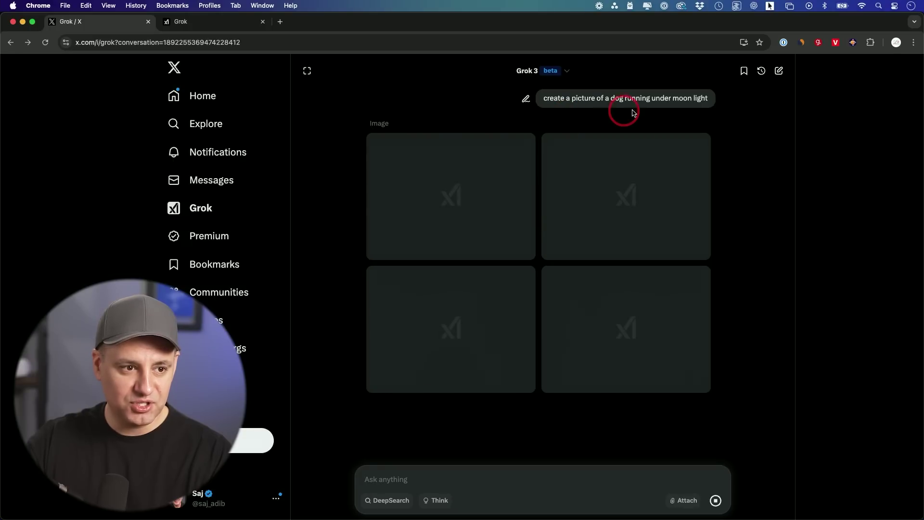
{"action": "left_click", "coordinate": [501, 385]}
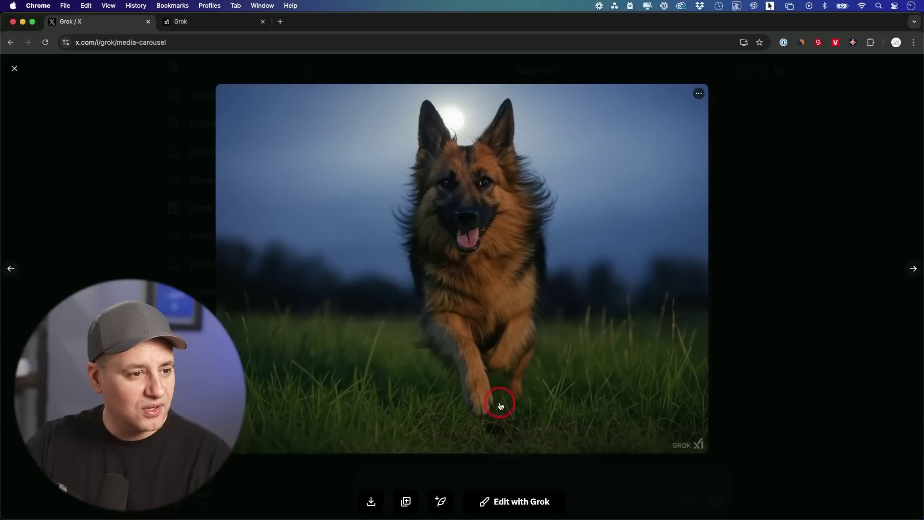
{"action": "left_click", "coordinate": [812, 330]}
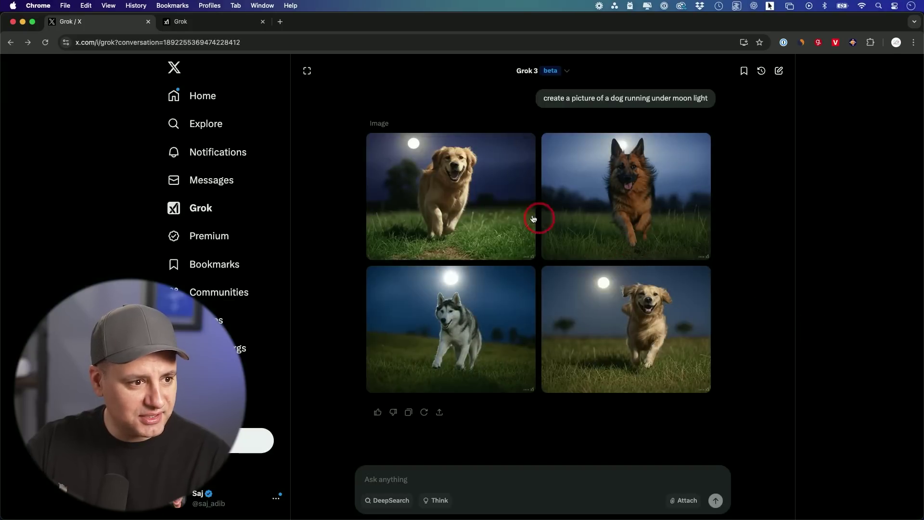
{"action": "left_click", "coordinate": [459, 206]}
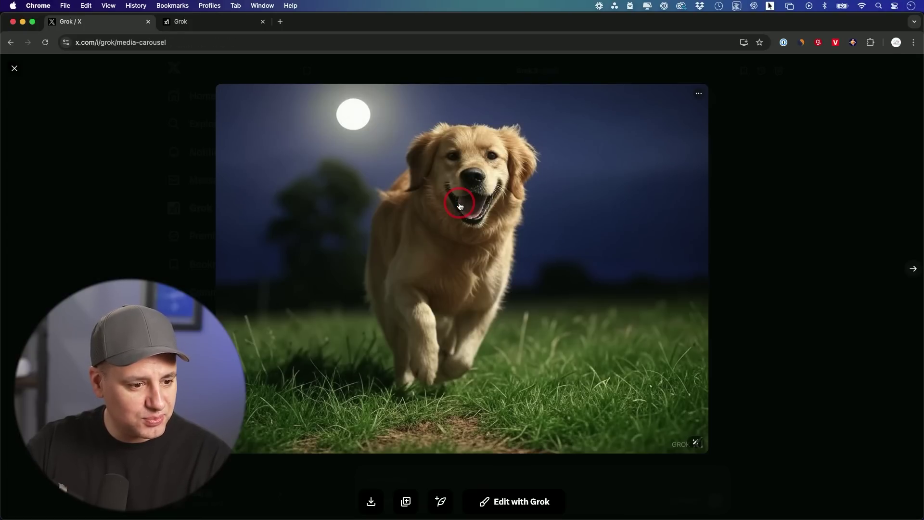
{"action": "left_click", "coordinate": [506, 501]}
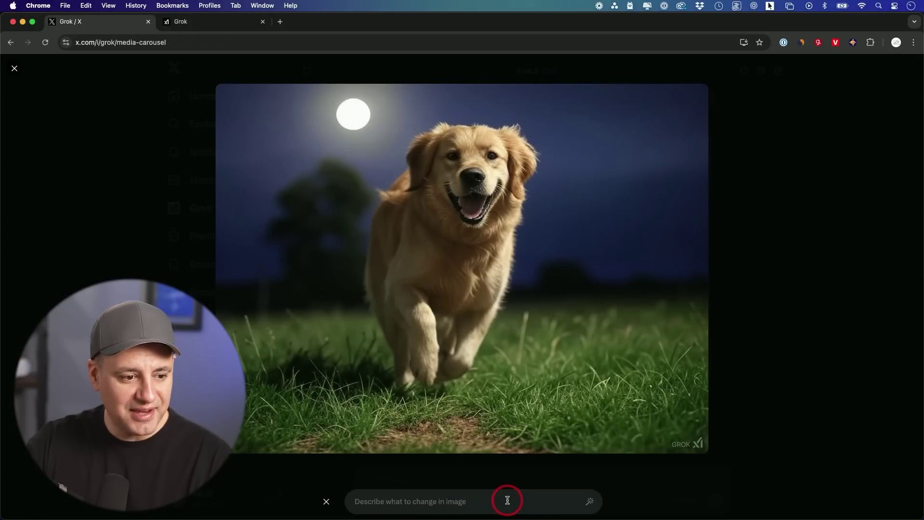
{"action": "left_click", "coordinate": [327, 502]}
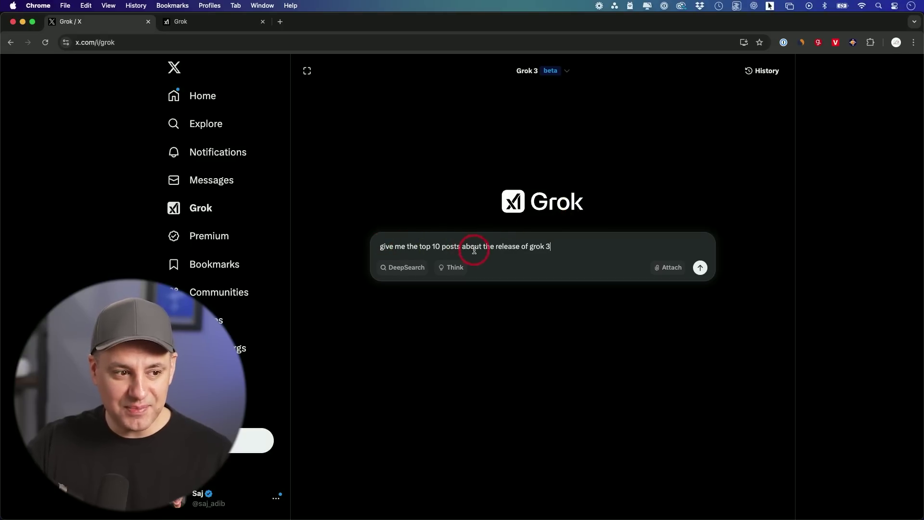
Step: Send the top-10 Grok 3 release posts request and browse its Relevant Posts list
{"action": "left_click", "coordinate": [700, 268]}
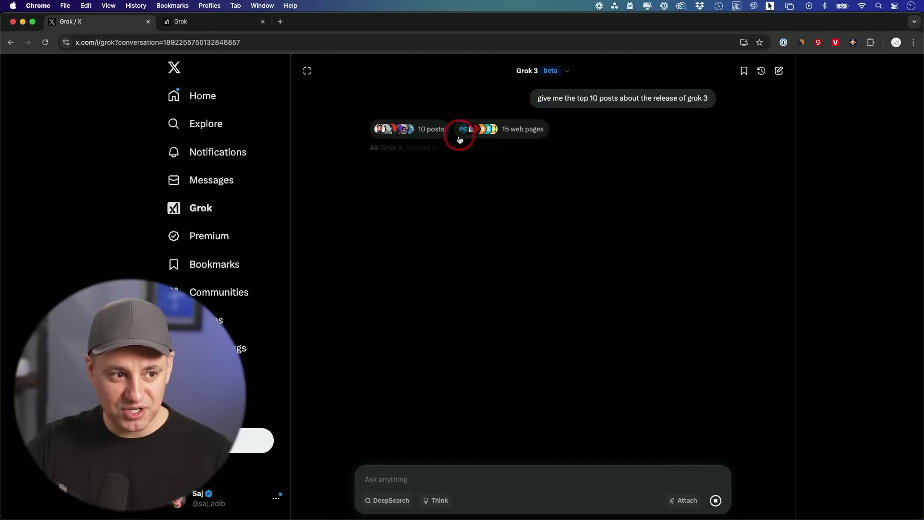
{"action": "left_click", "coordinate": [424, 128]}
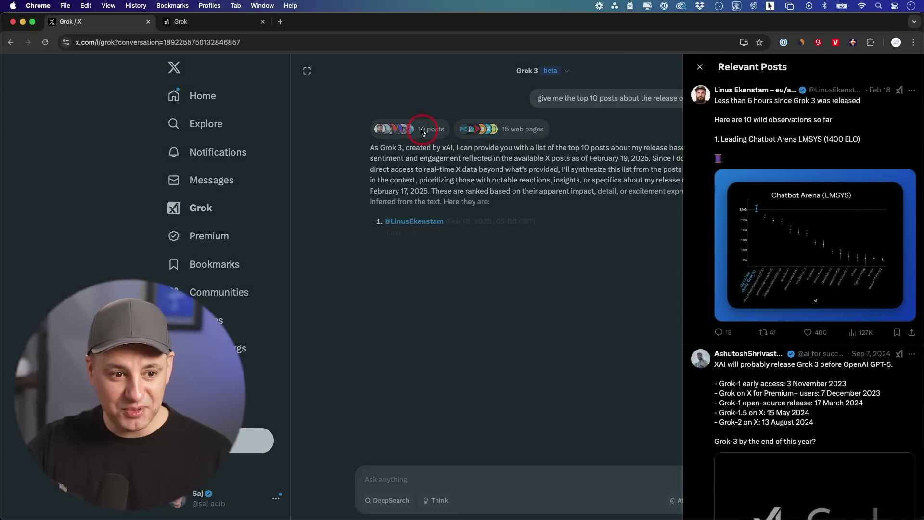
{"action": "scroll", "coordinate": [799, 224], "scroll_direction": "down", "scroll_amount": 20}
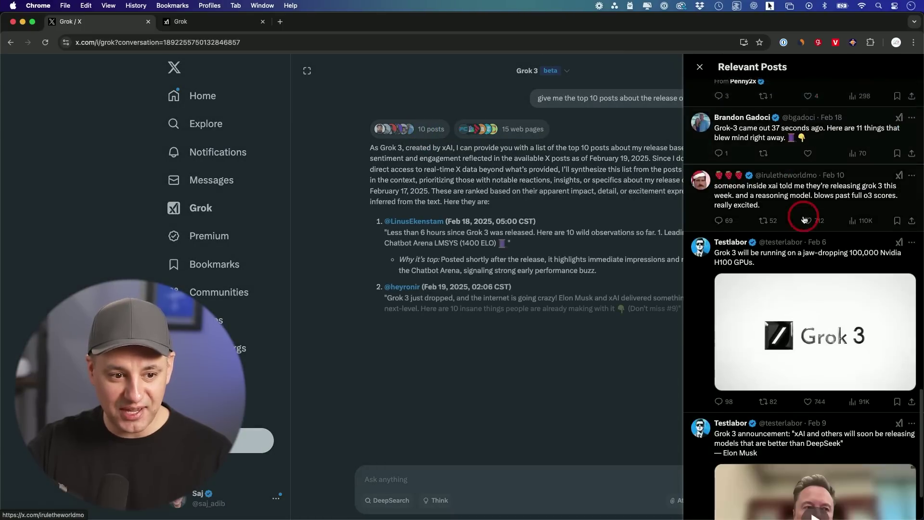
{"action": "scroll", "coordinate": [770, 224], "scroll_direction": "up", "scroll_amount": 20}
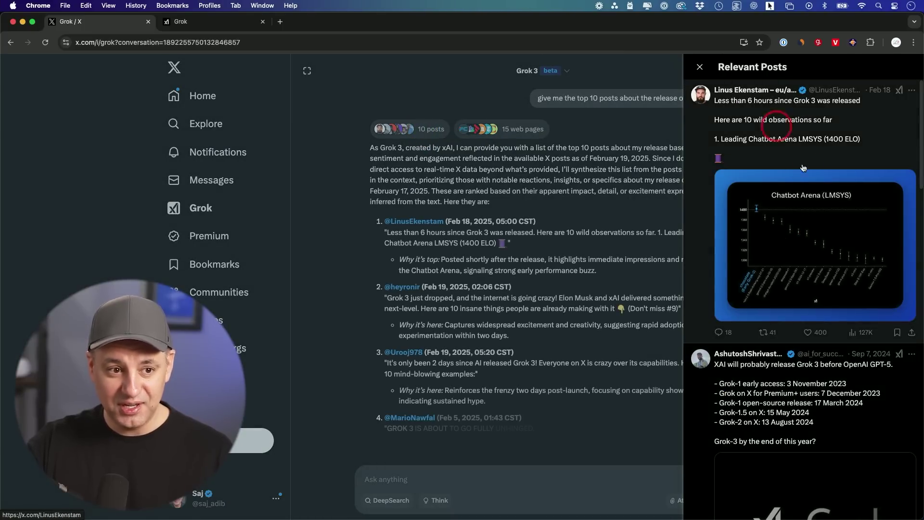
{"action": "left_click", "coordinate": [310, 165]}
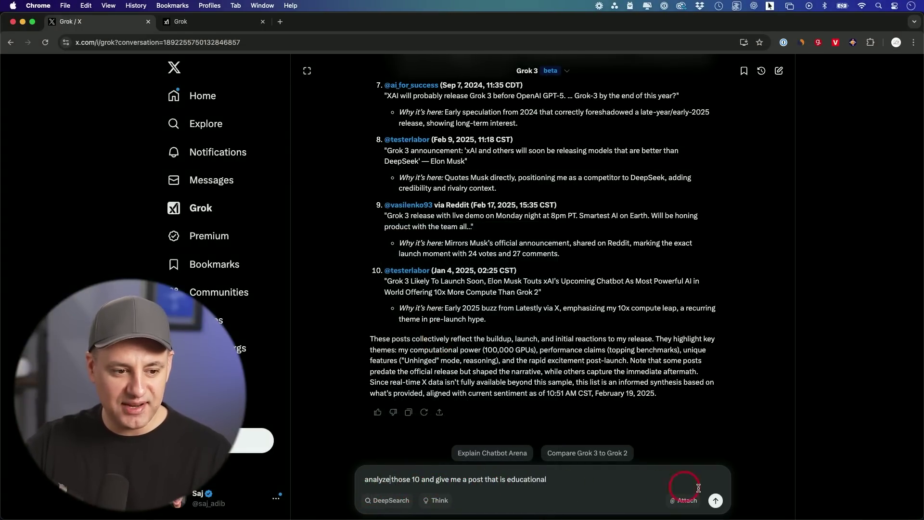
Step: Send the educational-post request, select the generated post text, and switch to the grok.com tab
{"action": "left_click", "coordinate": [716, 500]}
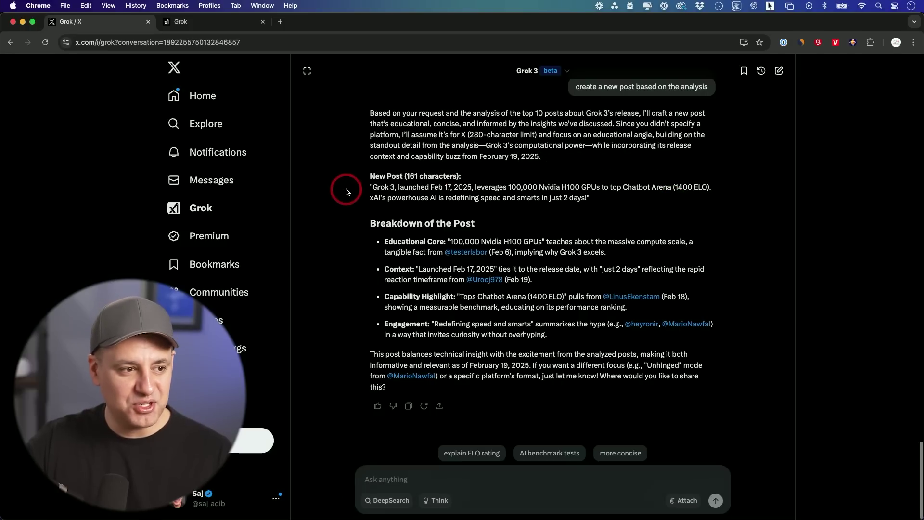
{"action": "left_click_drag", "start_coordinate": [369, 188], "coordinate": [619, 213]}
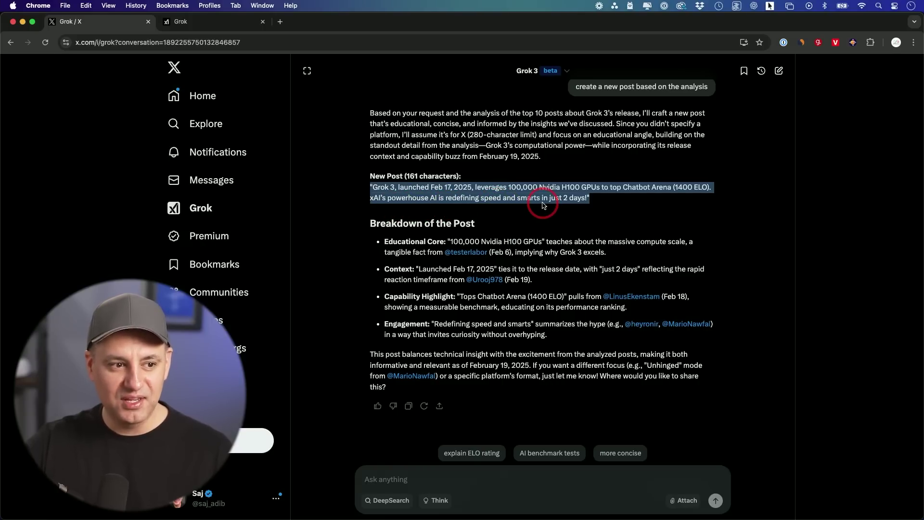
{"action": "left_click", "coordinate": [610, 202]}
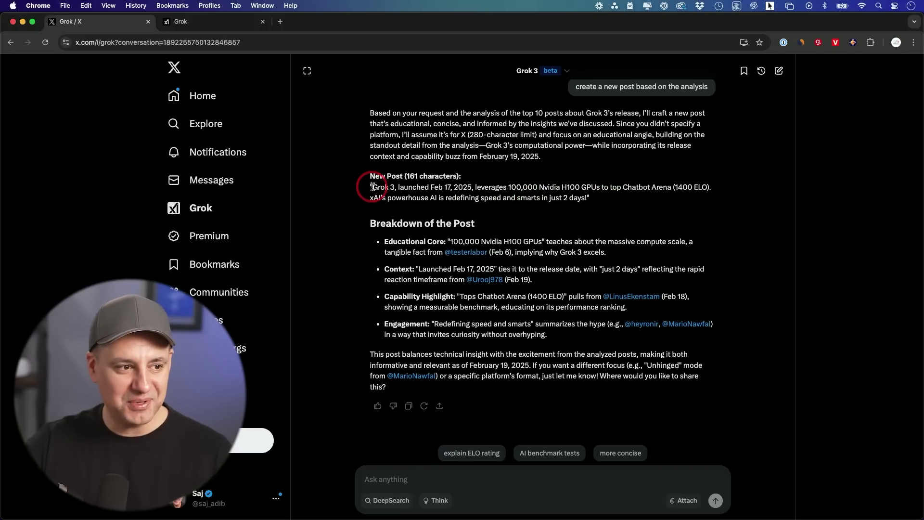
{"action": "left_click_drag", "start_coordinate": [369, 187], "coordinate": [727, 184]}
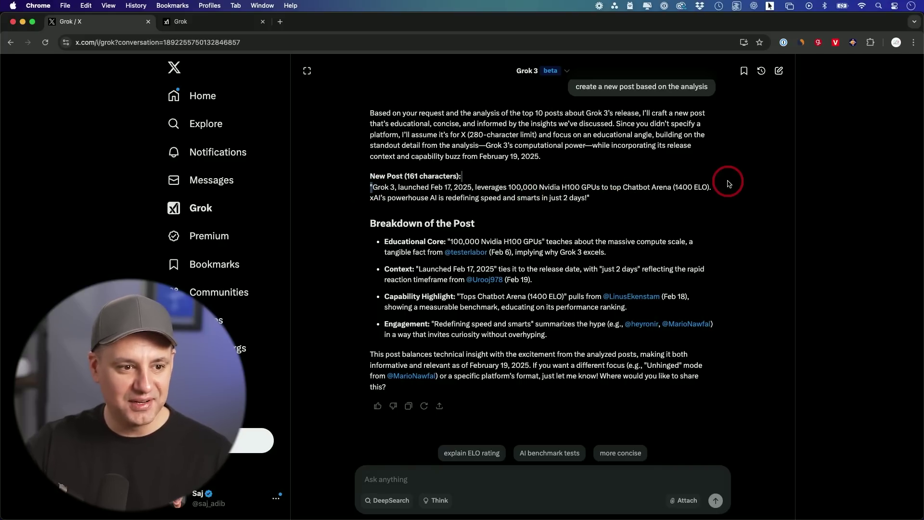
{"action": "triple_click", "coordinate": [614, 222]}
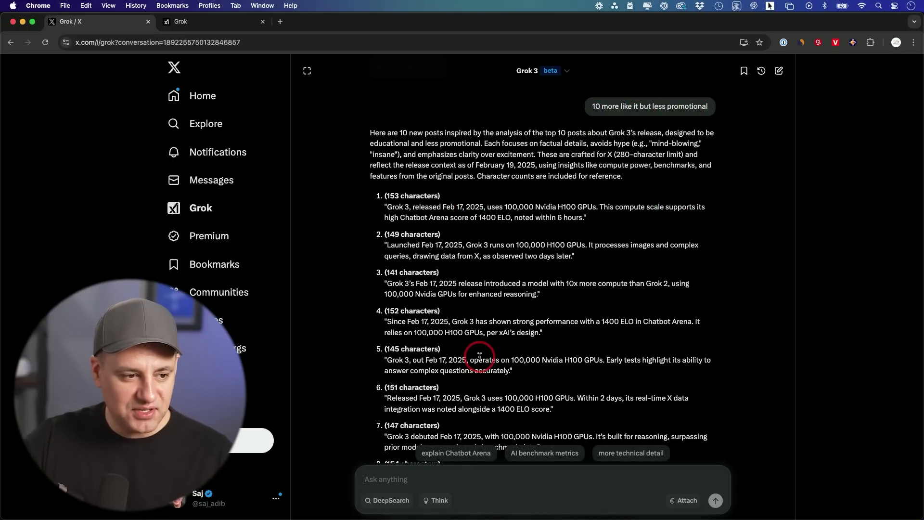
{"action": "scroll", "coordinate": [481, 356], "scroll_direction": "down", "scroll_amount": 1}
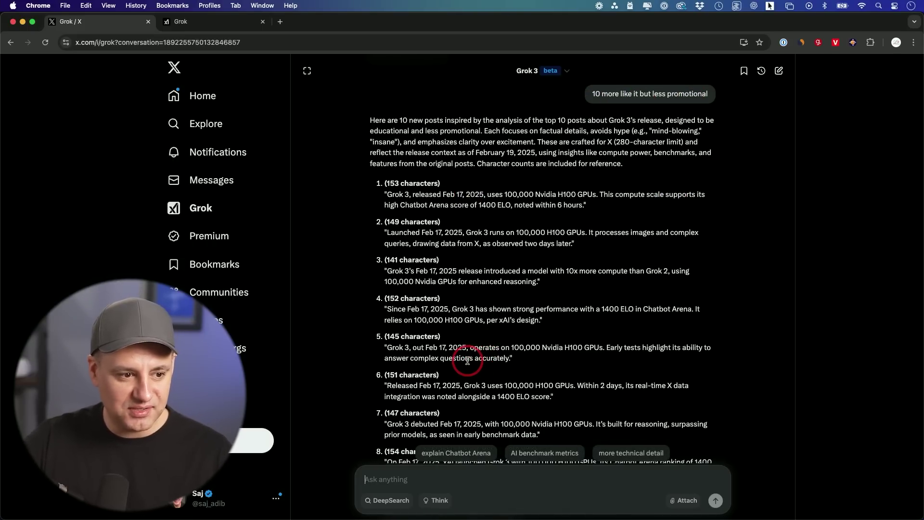
{"action": "key", "text": "ctrl+Tab"}
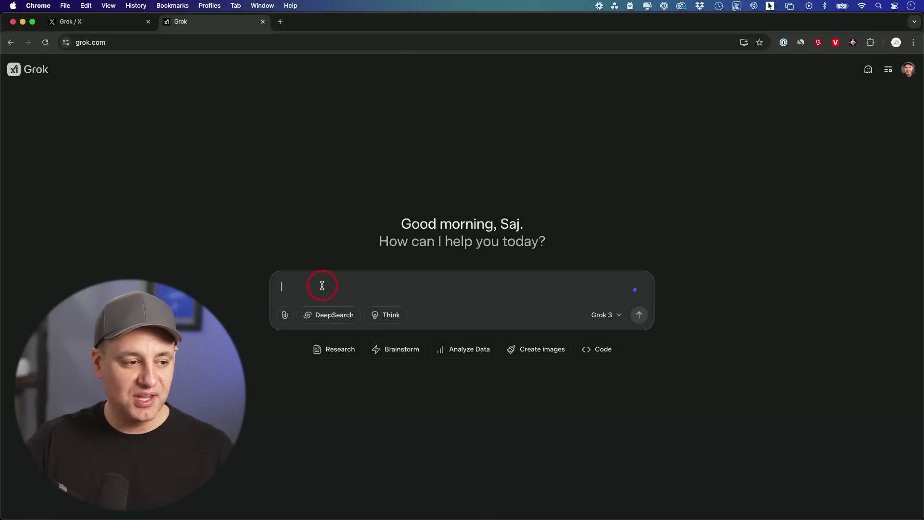
Step: Attach the screenshot to the grok.com prompt and close its Preview window
{"action": "key", "text": "super+Tab"}
{"action": "left_click_drag", "start_coordinate": [410, 213], "coordinate": [440, 200]}
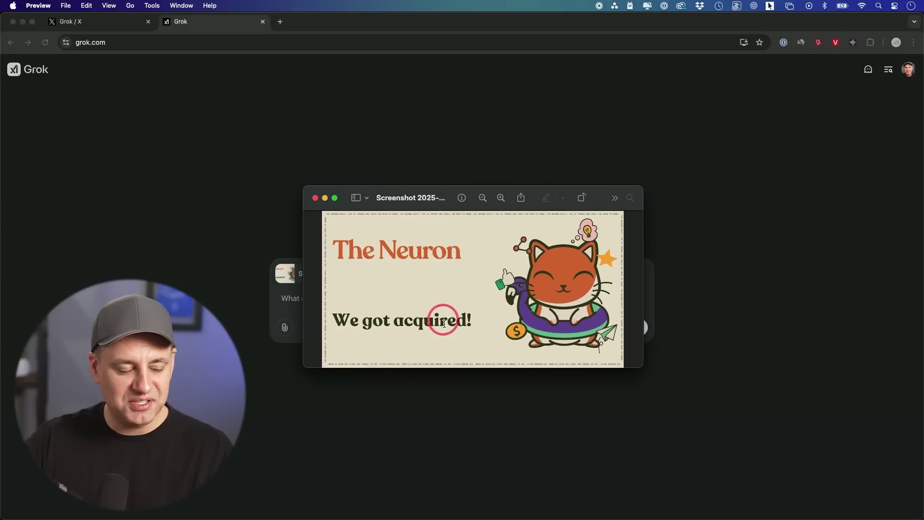
{"action": "left_click", "coordinate": [315, 198]}
{"action": "left_click", "coordinate": [332, 304]}
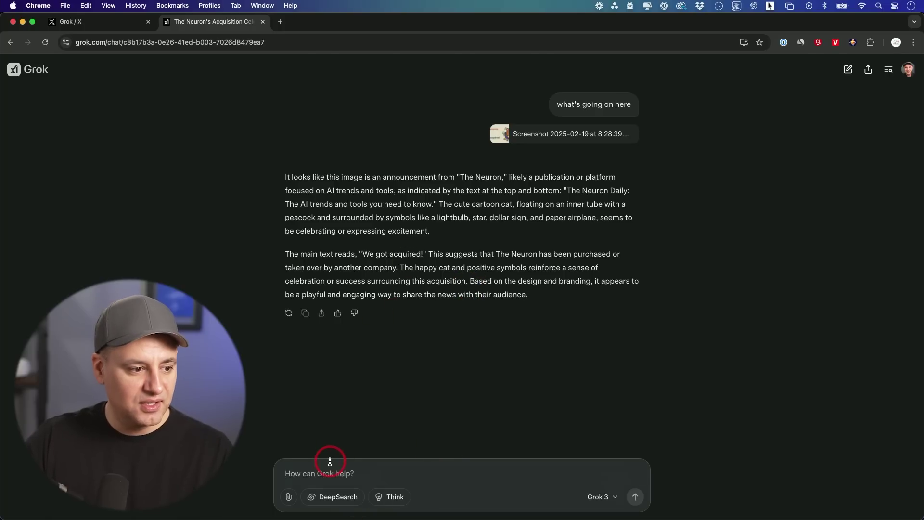
Step: Ask DeepSearch what The Neuron could sell for with 500,000 subscribers after two years
{"action": "left_click", "coordinate": [334, 498]}
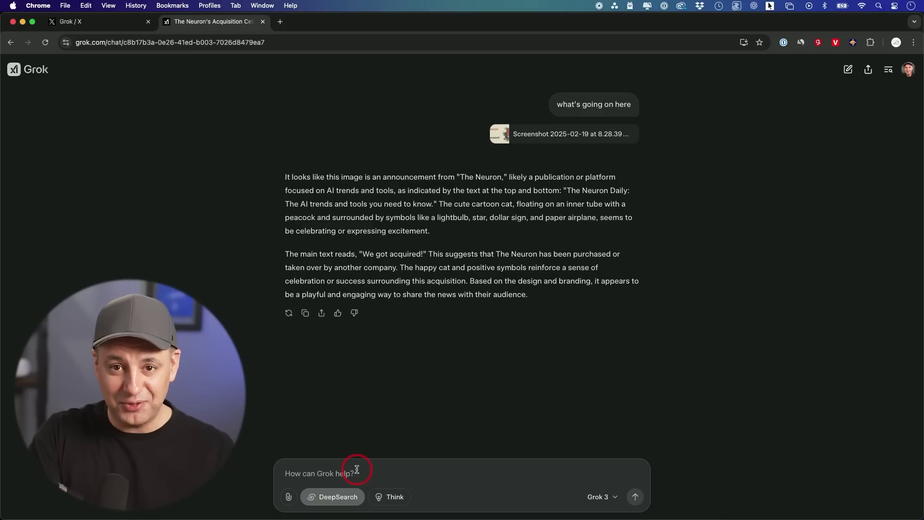
{"action": "type", "text": "how much did it sell for? Use similar exists. Neuron is a newsletter in the AI space with 500,000 subscribers and it's been around 2 years. That's all we know."}
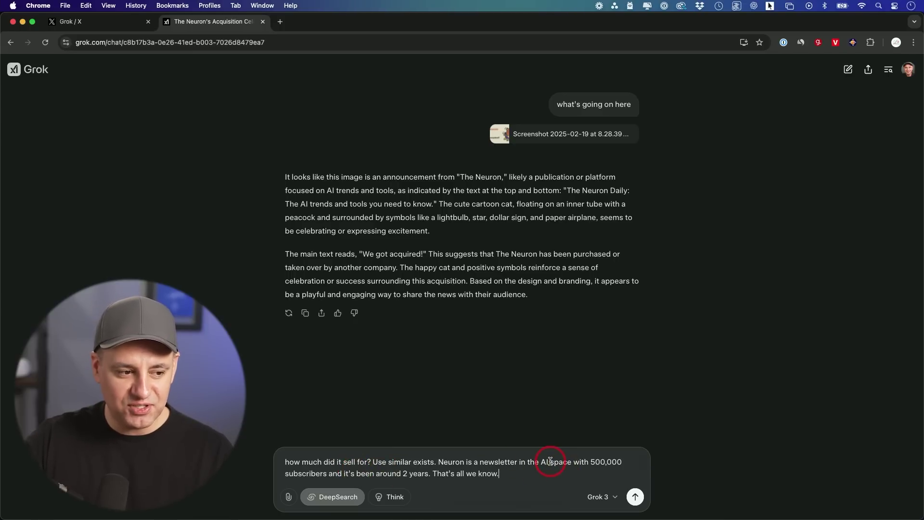
{"action": "left_click", "coordinate": [636, 495]}
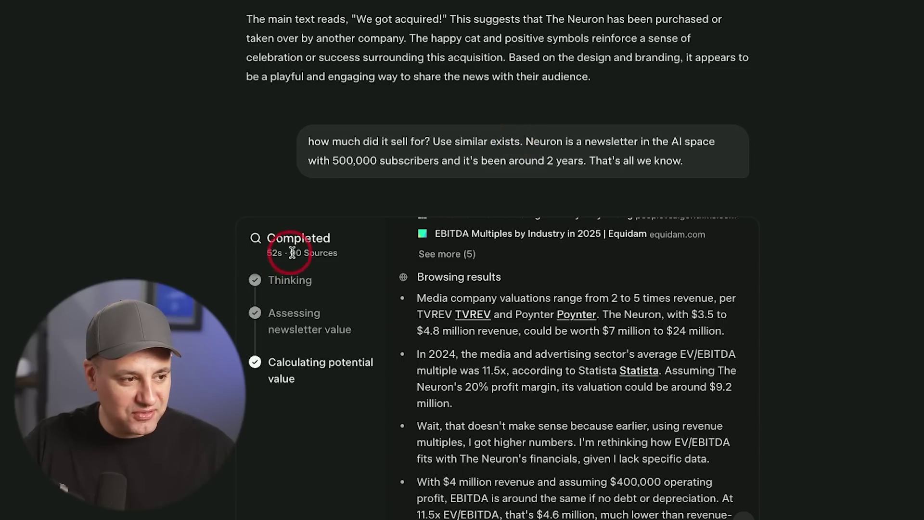
Step: Read down the DeepSearch report to its $18 million sale-price conclusion
{"action": "scroll", "coordinate": [366, 256], "scroll_direction": "down", "scroll_amount": 1}
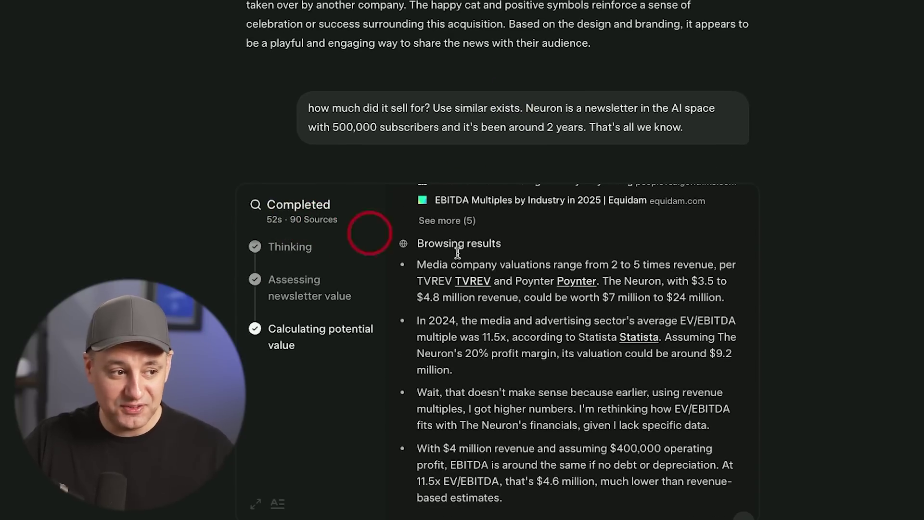
{"action": "scroll", "coordinate": [802, 292], "scroll_direction": "down", "scroll_amount": 2}
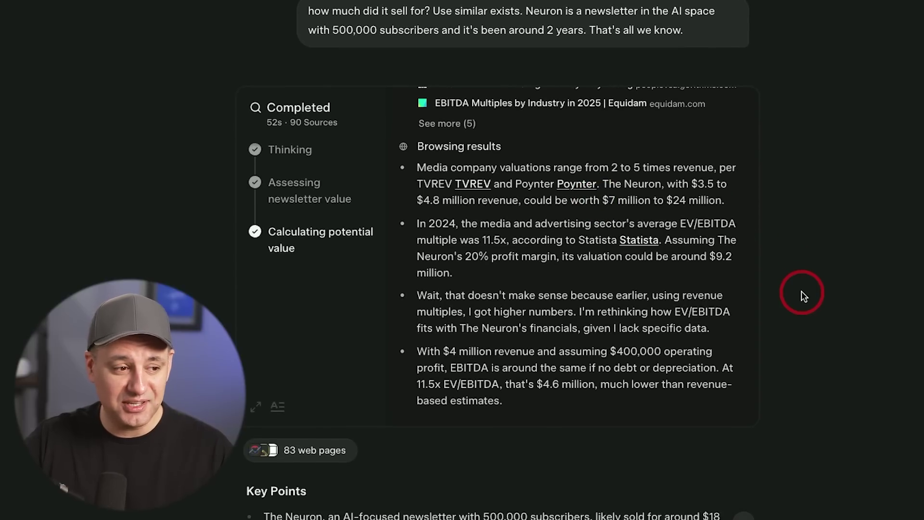
{"action": "scroll", "coordinate": [801, 293], "scroll_direction": "down", "scroll_amount": 5}
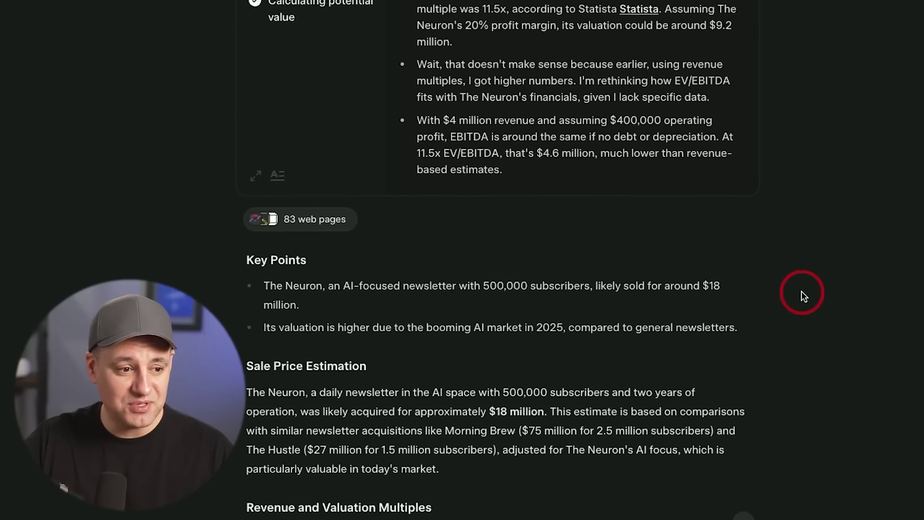
{"action": "scroll", "coordinate": [801, 291], "scroll_direction": "down", "scroll_amount": 1}
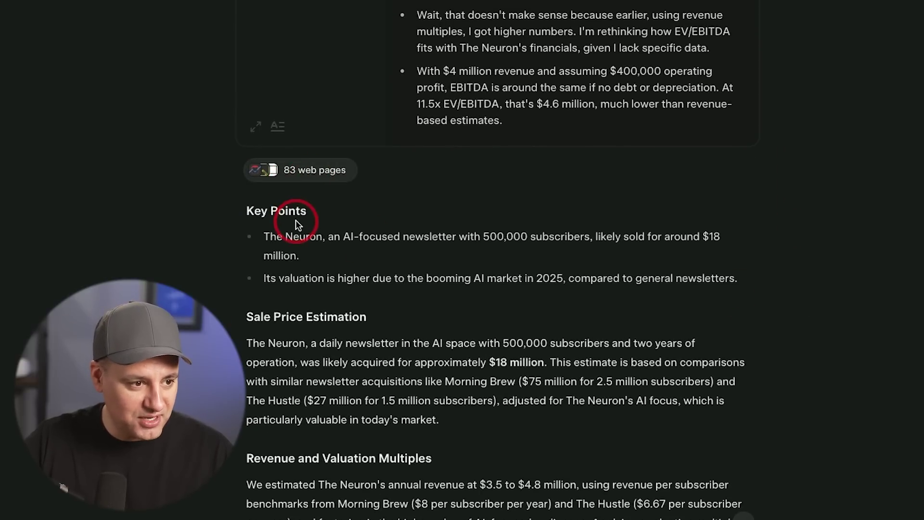
{"action": "scroll", "coordinate": [296, 220], "scroll_direction": "down", "scroll_amount": 1}
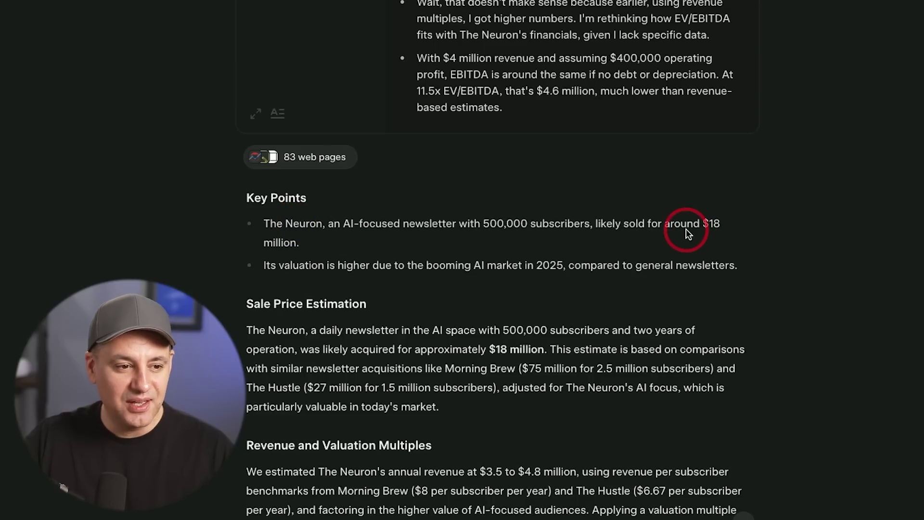
{"action": "scroll", "coordinate": [716, 231], "scroll_direction": "down", "scroll_amount": 1}
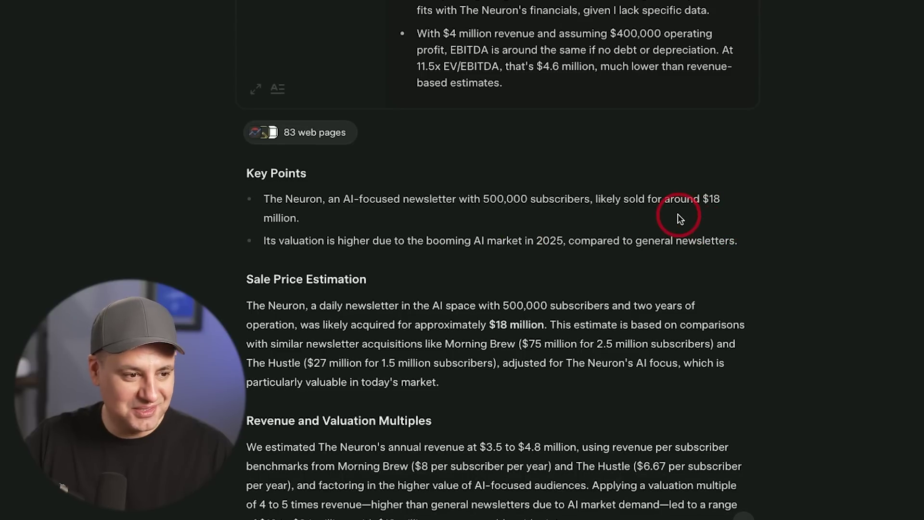
{"action": "scroll", "coordinate": [680, 218], "scroll_direction": "down", "scroll_amount": 1}
{"action": "scroll", "coordinate": [700, 217], "scroll_direction": "down", "scroll_amount": 2}
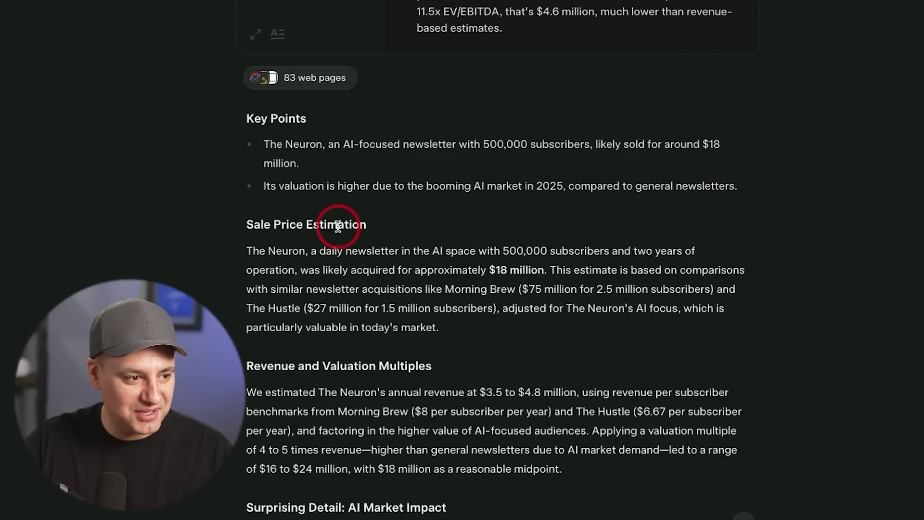
{"action": "scroll", "coordinate": [333, 223], "scroll_direction": "down", "scroll_amount": 1}
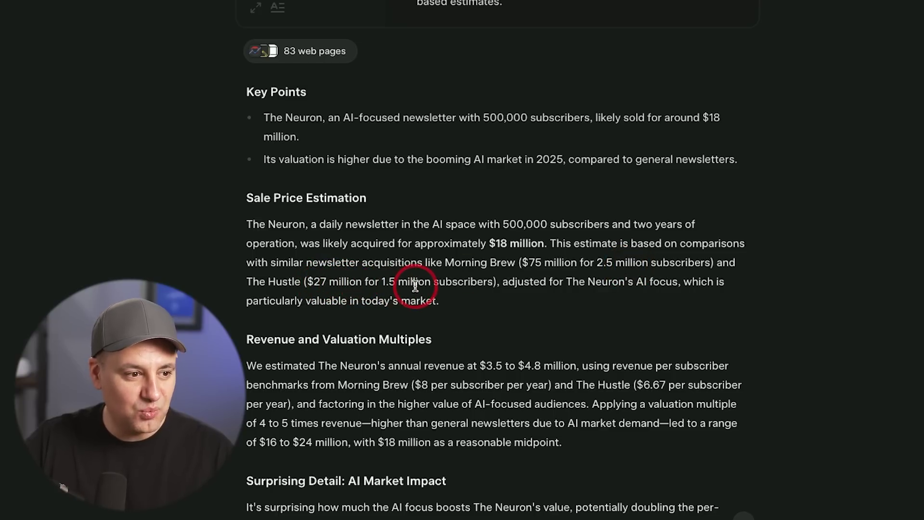
{"action": "scroll", "coordinate": [430, 286], "scroll_direction": "down", "scroll_amount": 1}
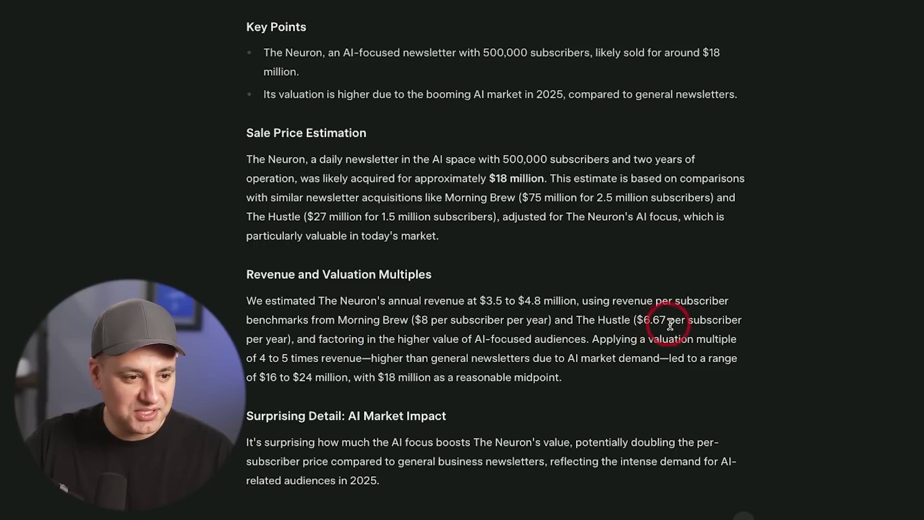
{"action": "scroll", "coordinate": [689, 329], "scroll_direction": "down", "scroll_amount": 4}
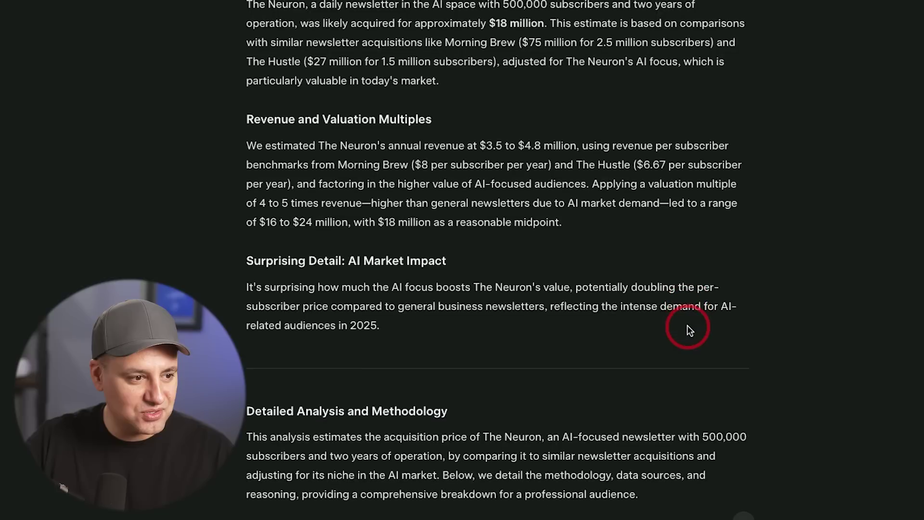
{"action": "scroll", "coordinate": [688, 329], "scroll_direction": "down", "scroll_amount": 8}
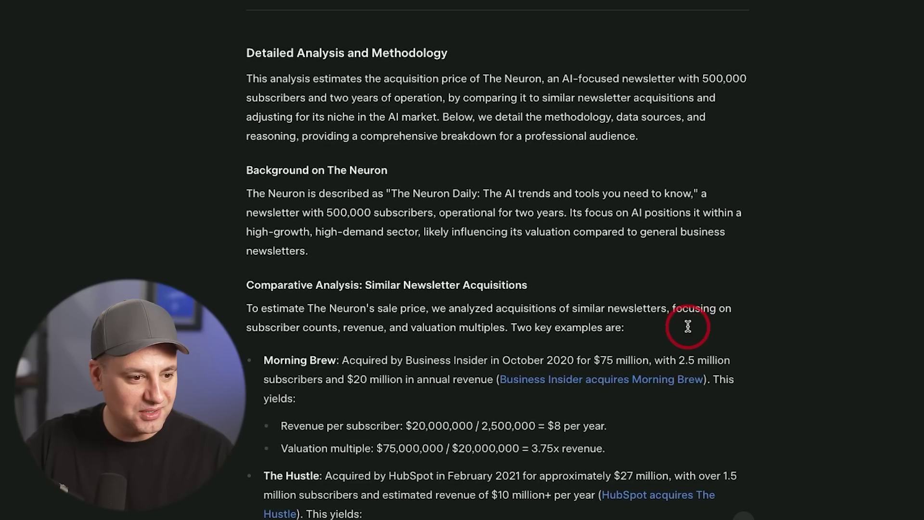
{"action": "scroll", "coordinate": [687, 329], "scroll_direction": "down", "scroll_amount": 5}
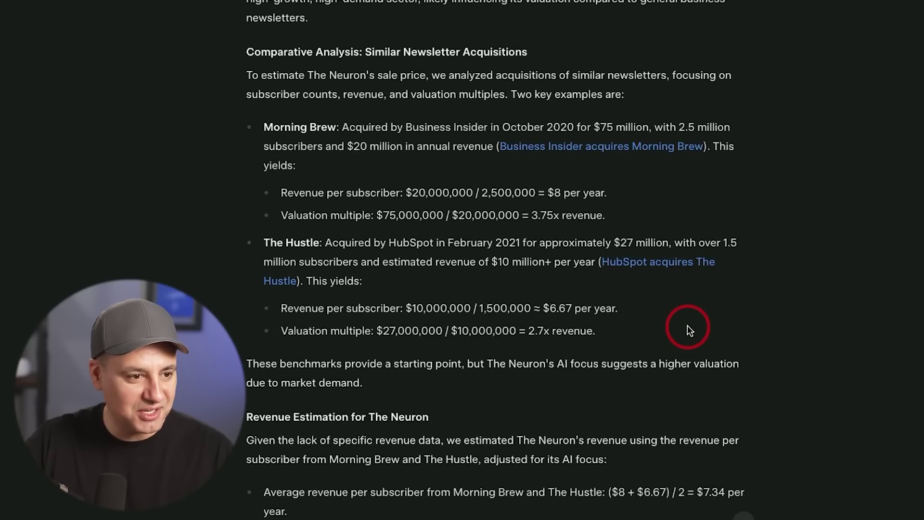
{"action": "scroll", "coordinate": [631, 333], "scroll_direction": "down", "scroll_amount": 4}
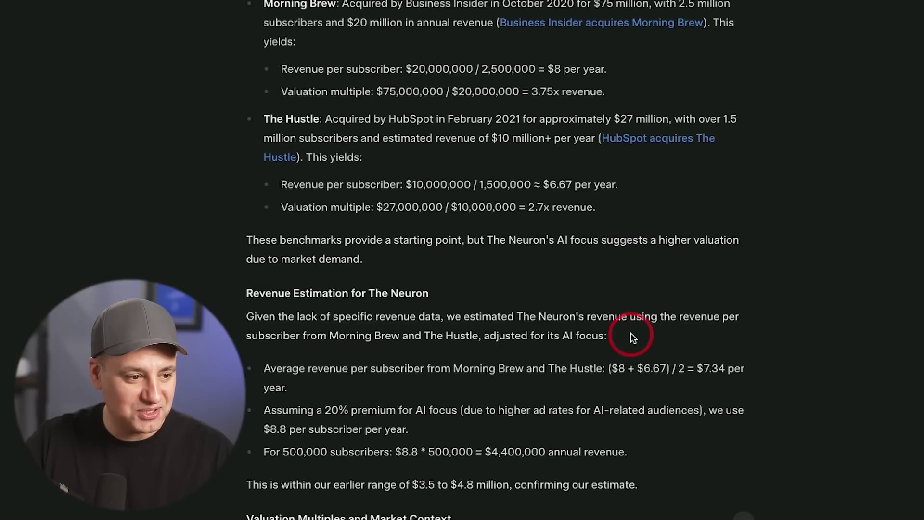
{"action": "scroll", "coordinate": [779, 391], "scroll_direction": "down", "scroll_amount": 2}
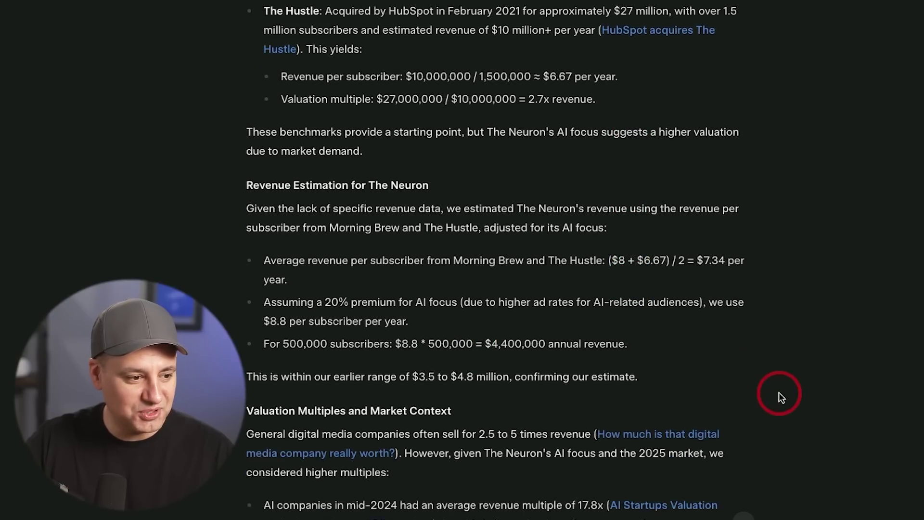
{"action": "scroll", "coordinate": [778, 392], "scroll_direction": "down", "scroll_amount": 12}
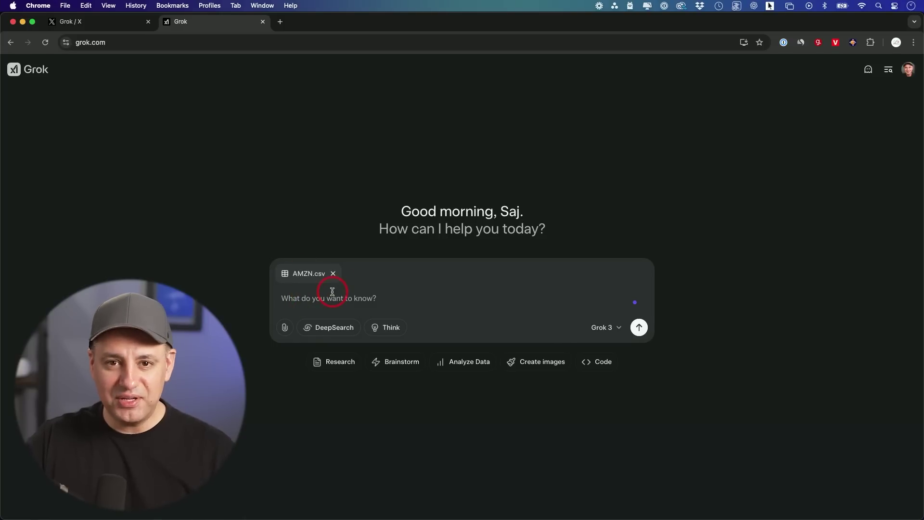
Step: Ask Grok what the attached AMZN.csv file is
{"action": "left_click", "coordinate": [325, 305]}
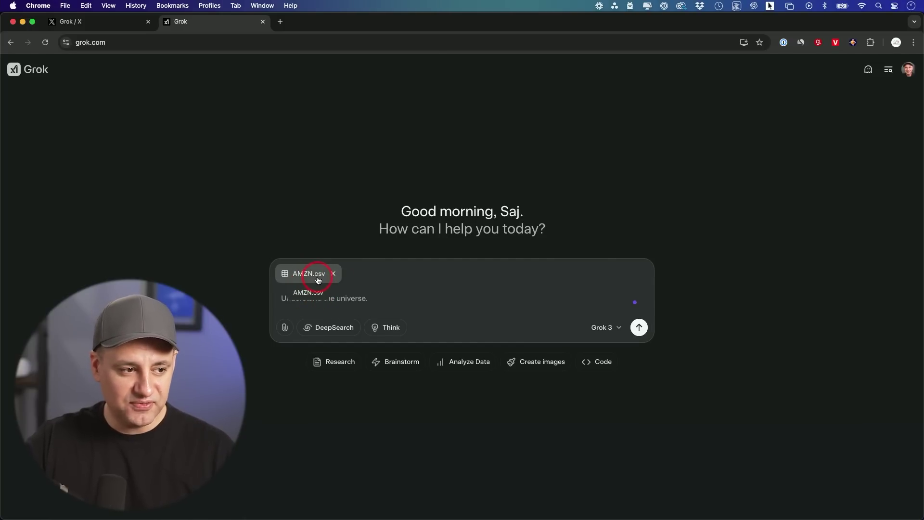
{"action": "type", "text": "Show me top"}
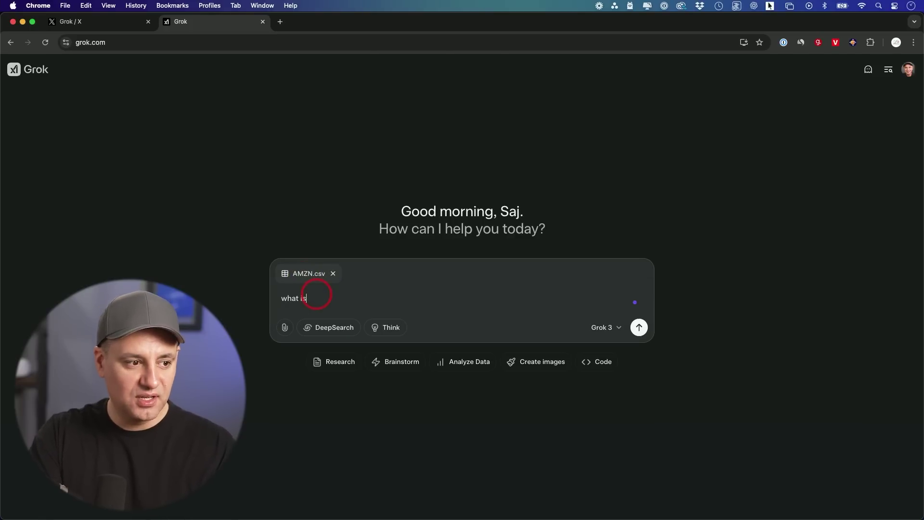
{"action": "type", "text": "what is this"}
{"action": "key", "text": "Return"}
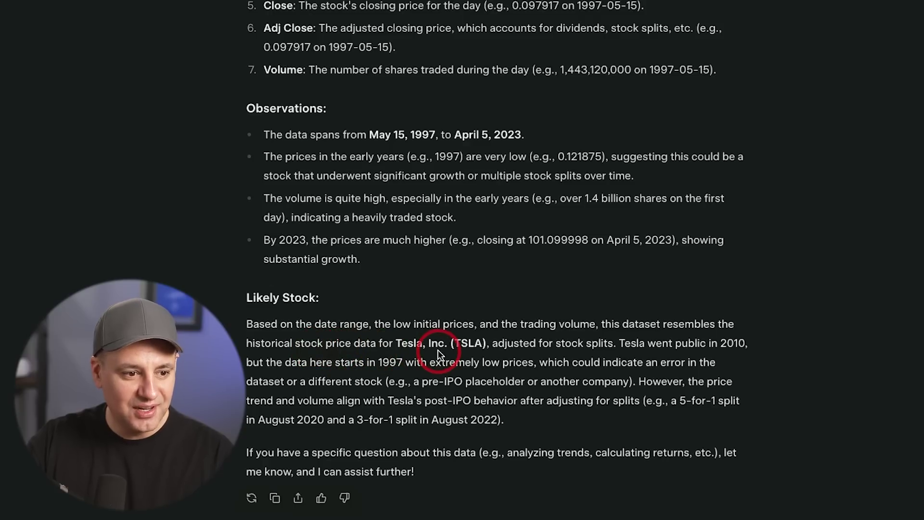
Step: Send the request to generate a graph of the Amazon data
{"action": "scroll", "coordinate": [424, 354], "scroll_direction": "up", "scroll_amount": 6}
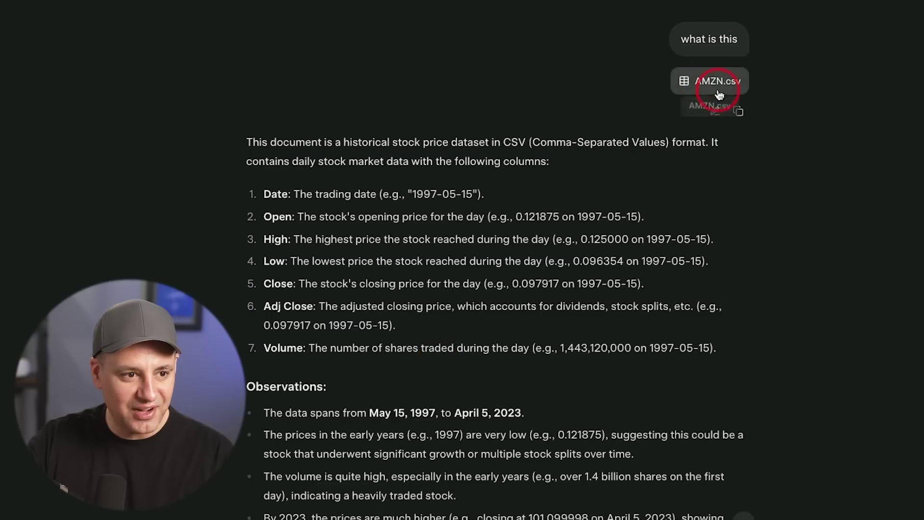
{"action": "scroll", "coordinate": [489, 237], "scroll_direction": "down", "scroll_amount": 6}
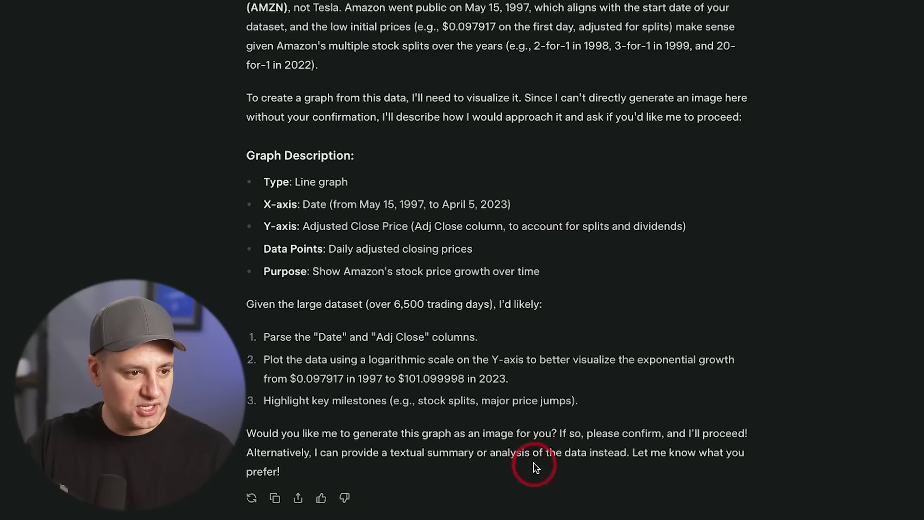
{"action": "key", "text": "Return"}
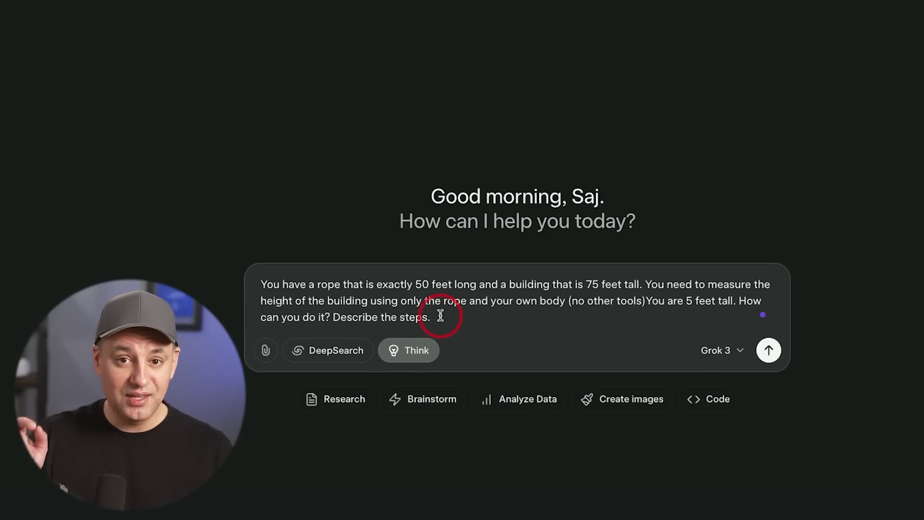
Step: Submit the rope-and-75-foot-building puzzle and read Grok's 118-second reasoning trace
{"action": "left_click", "coordinate": [768, 354]}
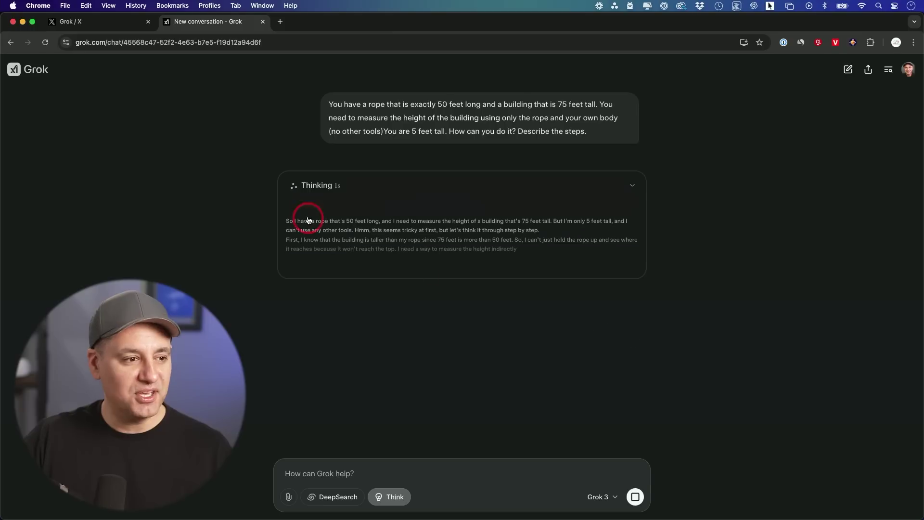
{"action": "left_click", "coordinate": [483, 230]}
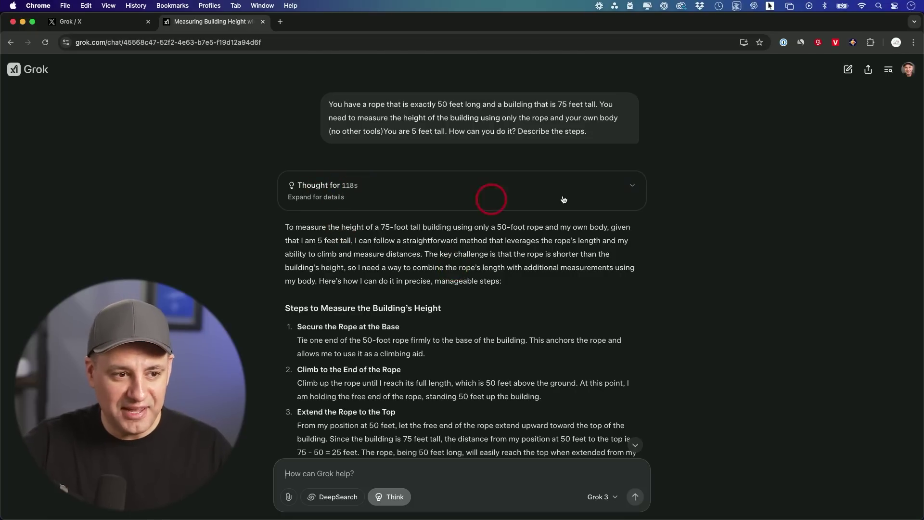
{"action": "left_click", "coordinate": [633, 187]}
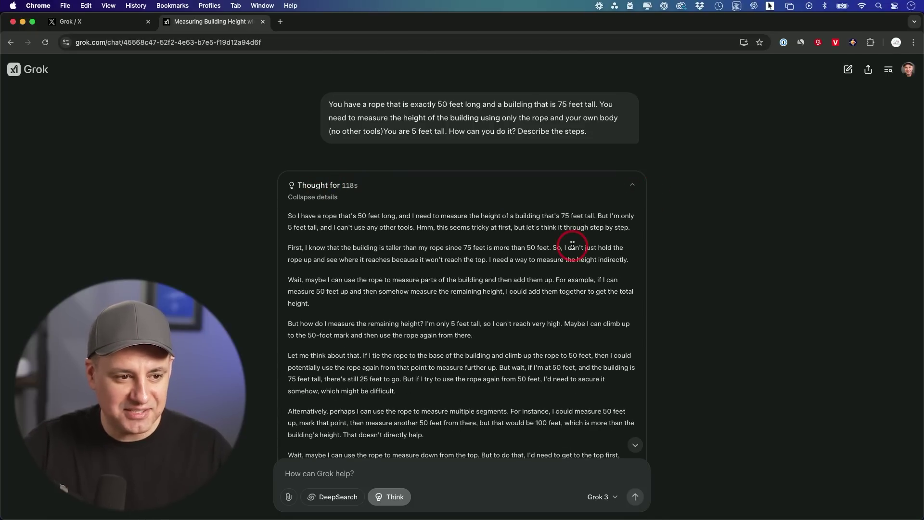
{"action": "scroll", "coordinate": [572, 245], "scroll_direction": "down", "scroll_amount": 15}
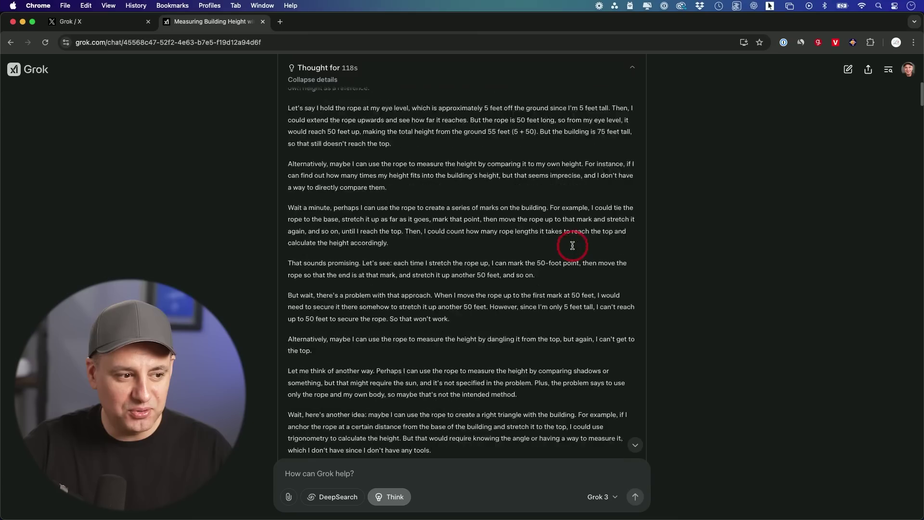
{"action": "scroll", "coordinate": [573, 245], "scroll_direction": "down", "scroll_amount": 15}
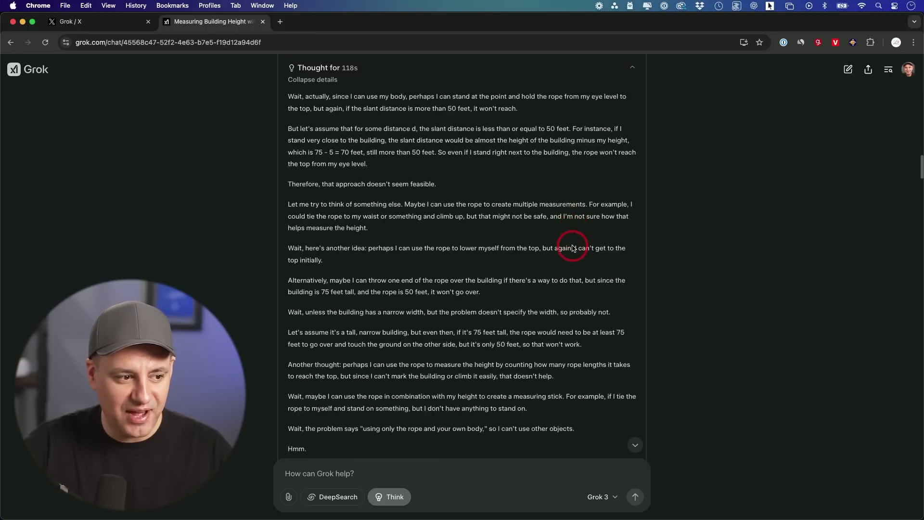
{"action": "scroll", "coordinate": [572, 248], "scroll_direction": "down", "scroll_amount": 15}
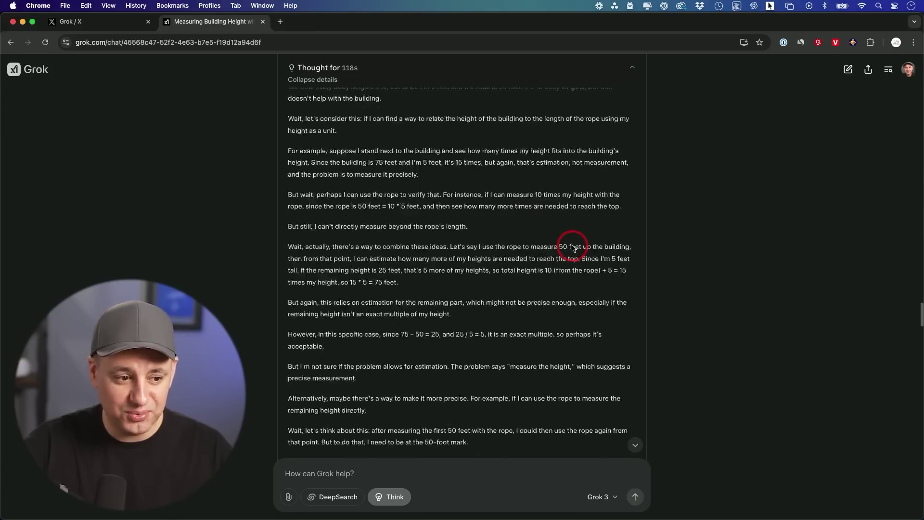
{"action": "scroll", "coordinate": [572, 248], "scroll_direction": "down", "scroll_amount": 15}
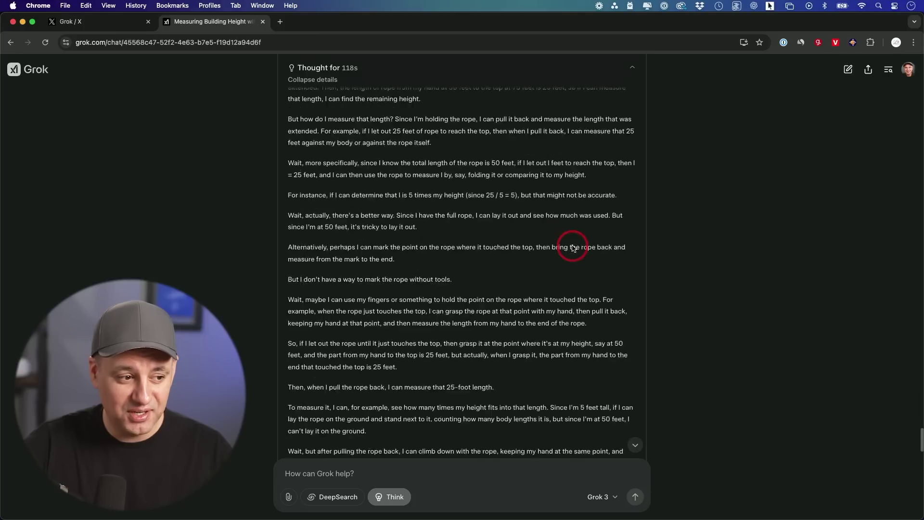
{"action": "scroll", "coordinate": [572, 248], "scroll_direction": "down", "scroll_amount": 15}
{"action": "scroll", "coordinate": [572, 248], "scroll_direction": "up", "scroll_amount": 15}
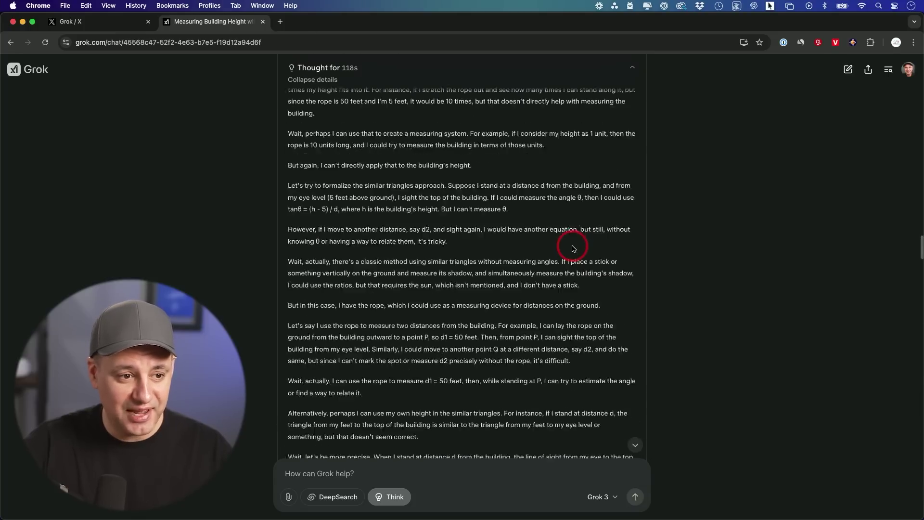
{"action": "scroll", "coordinate": [572, 246], "scroll_direction": "up", "scroll_amount": 20}
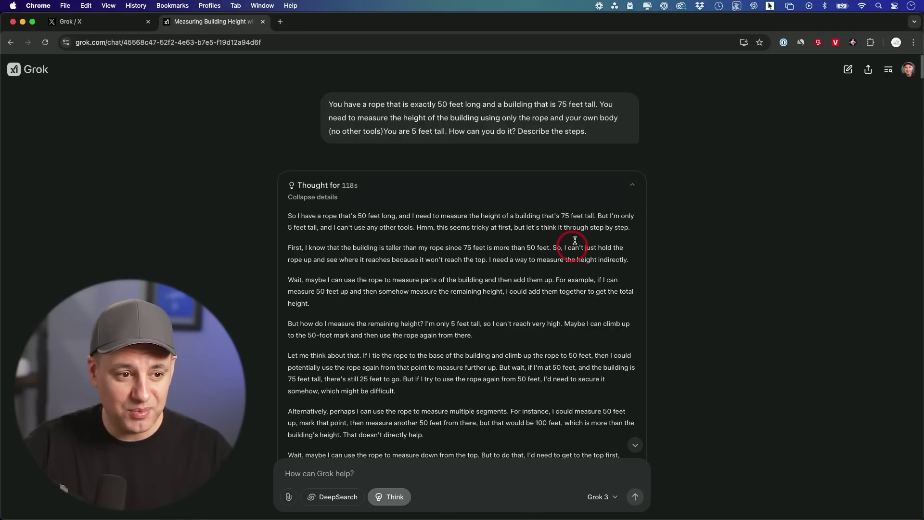
Step: Collapse the 118s reasoning and read through the seven-step climbing answer before replying
{"action": "left_click", "coordinate": [632, 185]}
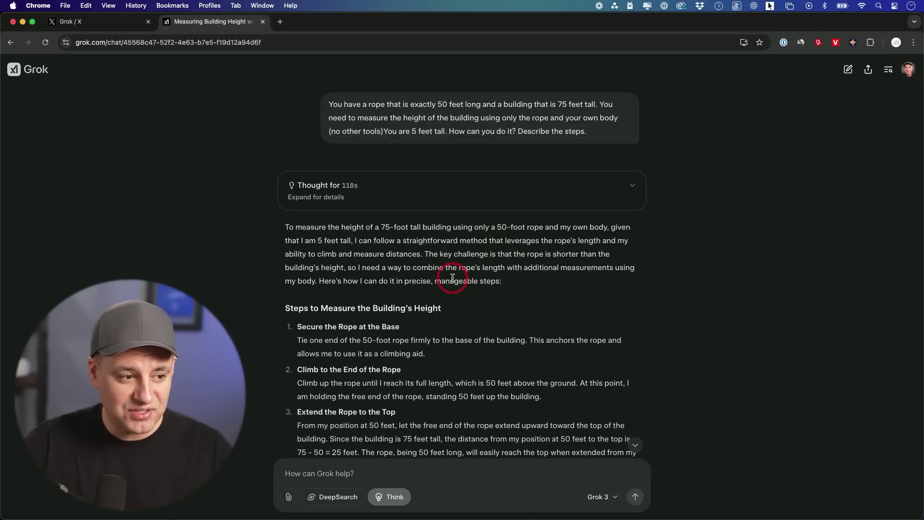
{"action": "scroll", "coordinate": [452, 278], "scroll_direction": "down", "scroll_amount": 2}
{"action": "scroll", "coordinate": [455, 278], "scroll_direction": "down", "scroll_amount": 1}
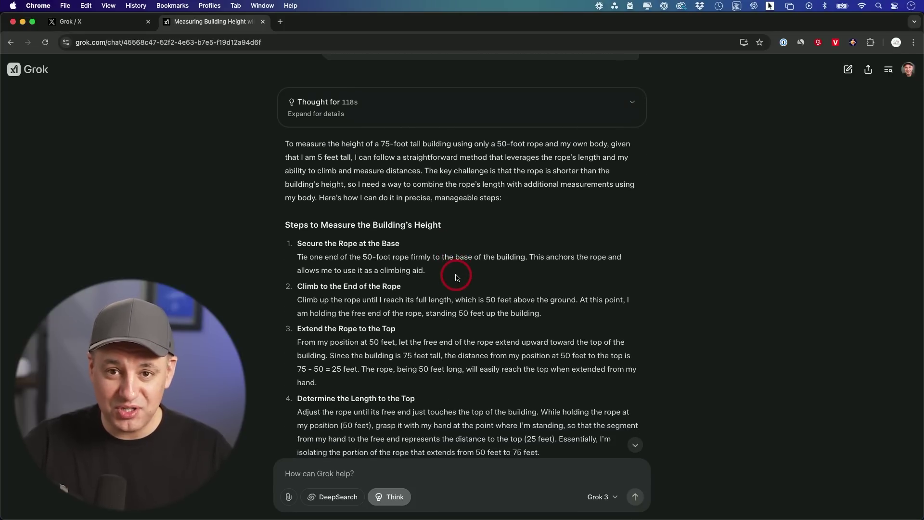
{"action": "scroll", "coordinate": [457, 277], "scroll_direction": "down", "scroll_amount": 1}
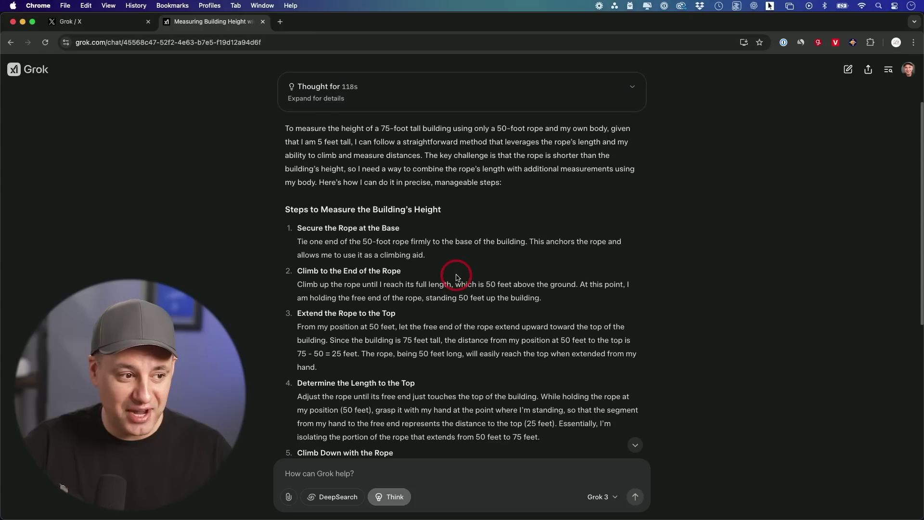
{"action": "scroll", "coordinate": [429, 271], "scroll_direction": "down", "scroll_amount": 1}
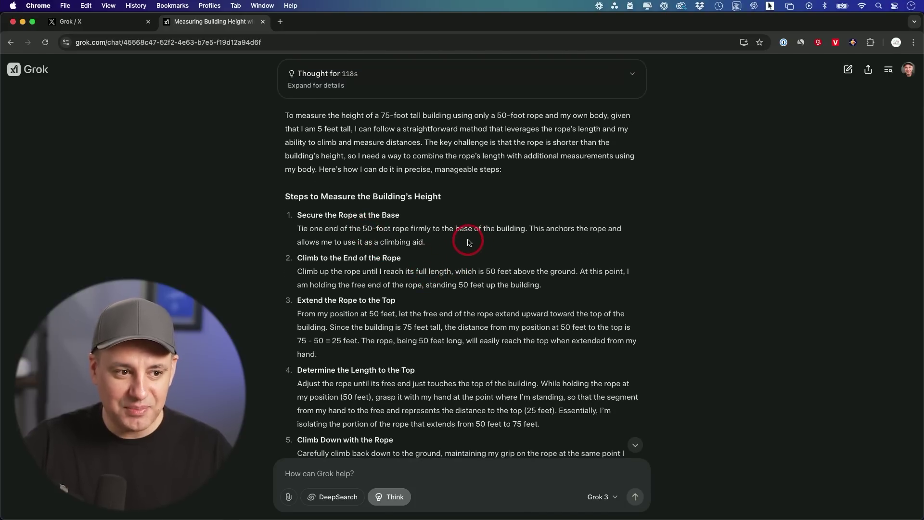
{"action": "scroll", "coordinate": [428, 255], "scroll_direction": "down", "scroll_amount": 2}
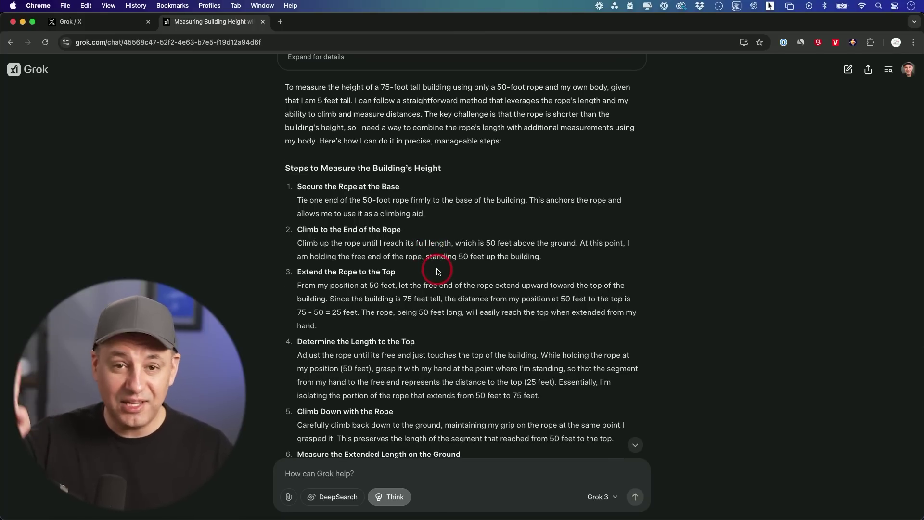
{"action": "scroll", "coordinate": [437, 272], "scroll_direction": "down", "scroll_amount": 3}
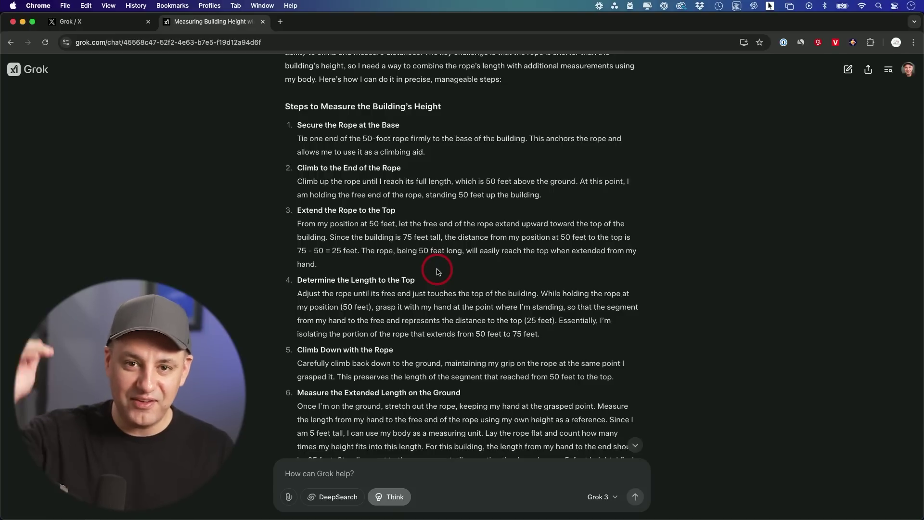
{"action": "scroll", "coordinate": [437, 272], "scroll_direction": "down", "scroll_amount": 7}
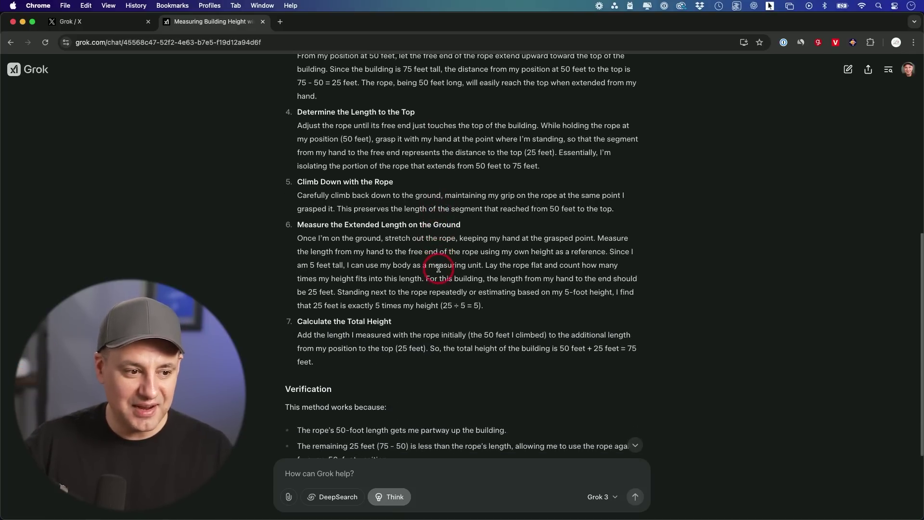
{"action": "scroll", "coordinate": [438, 268], "scroll_direction": "down", "scroll_amount": 5}
{"action": "left_click", "coordinate": [392, 484]}
Step: Reply that the answer is completely wrong because of gravity
{"action": "type", "text": "that is completely wrong. there is something called gravity. s"}
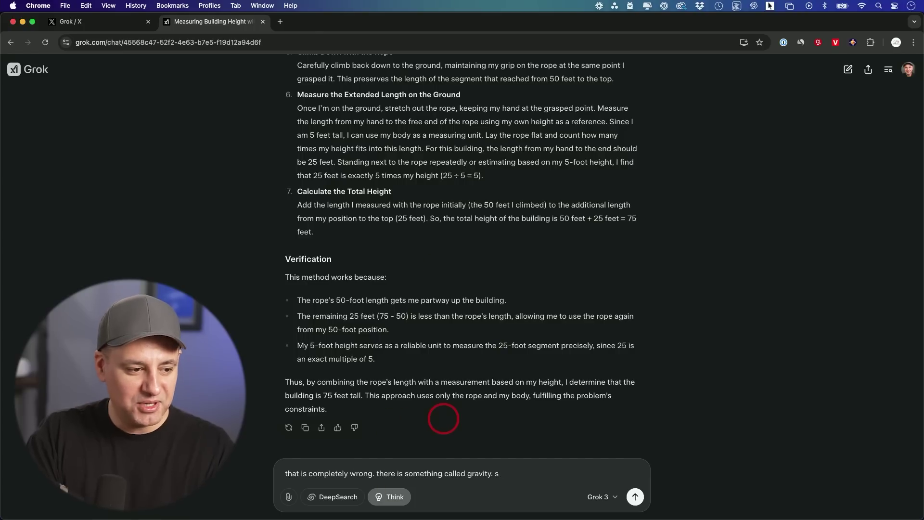
{"action": "key", "text": "Return"}
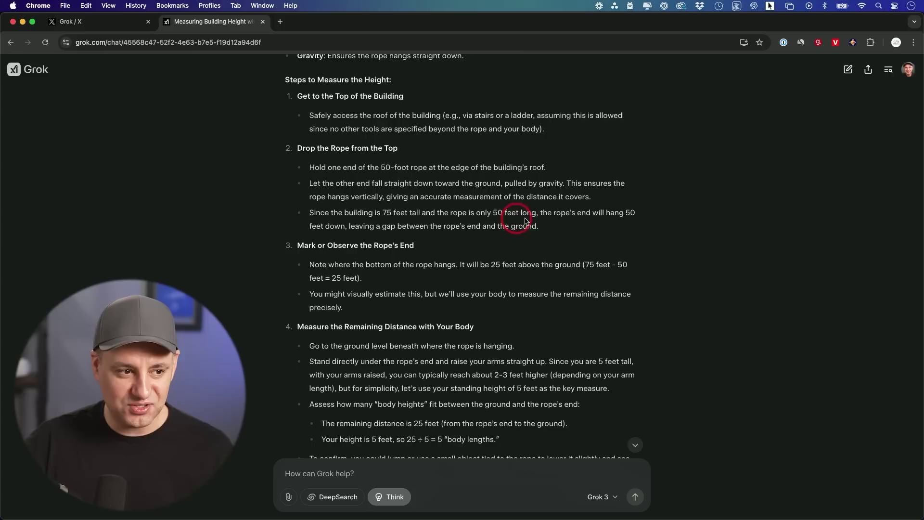
Step: Read the revised roof-drop method, then reply that similar triangles is the answer
{"action": "scroll", "coordinate": [438, 269], "scroll_direction": "down", "scroll_amount": 1}
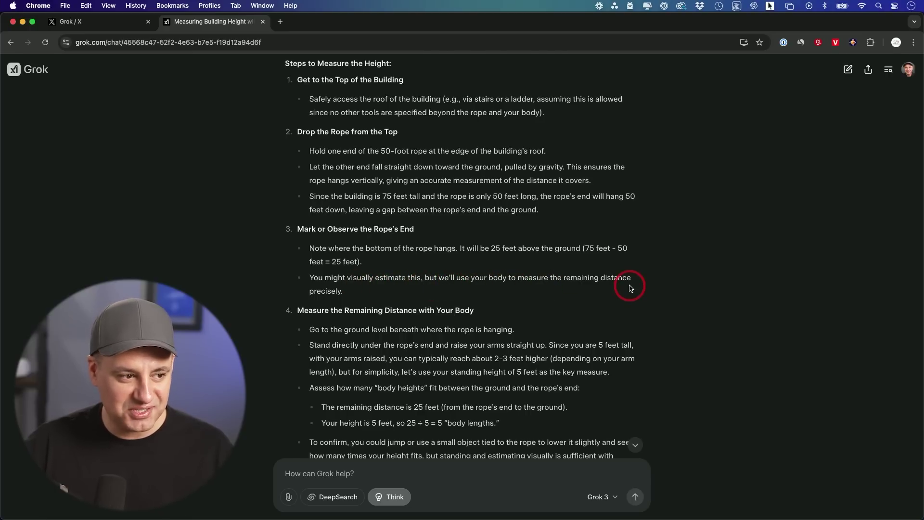
{"action": "scroll", "coordinate": [631, 288], "scroll_direction": "down", "scroll_amount": 3}
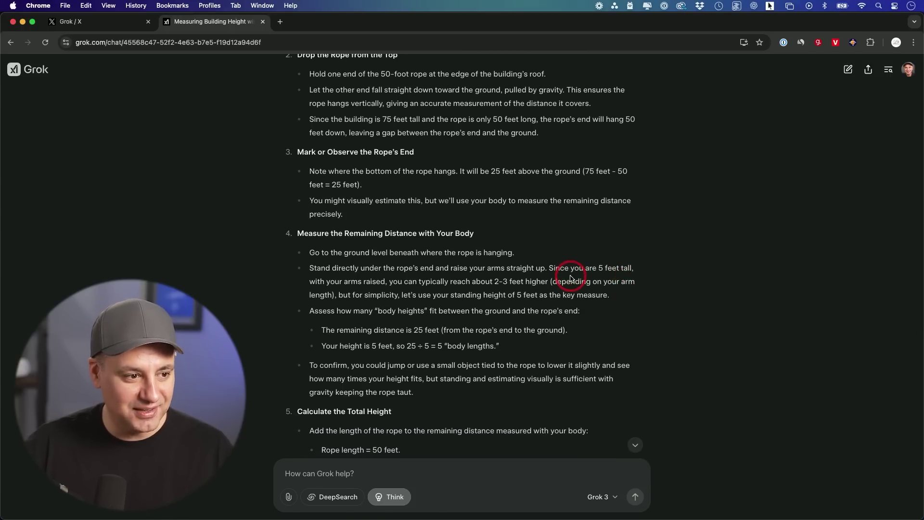
{"action": "left_click", "coordinate": [635, 497]}
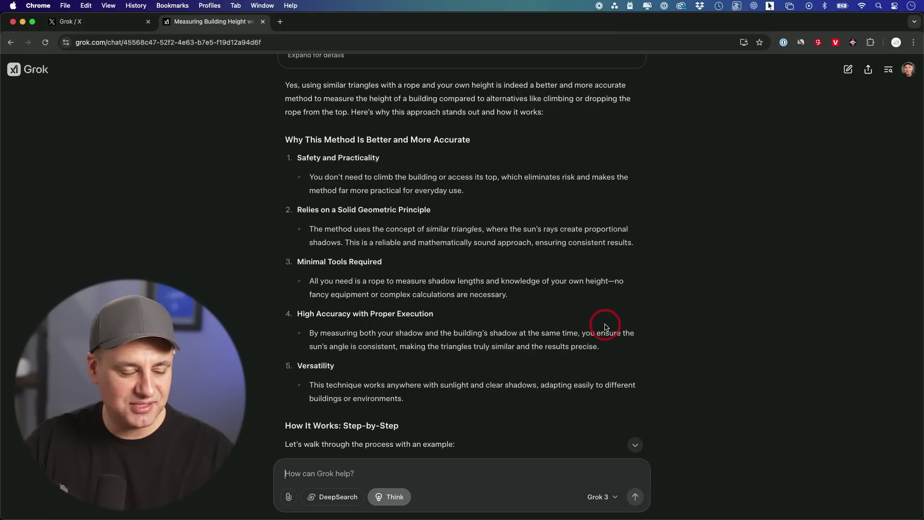
Step: Read Grok's reply agreeing that similar triangles gives the 75-foot height
{"action": "scroll", "coordinate": [605, 327], "scroll_direction": "down", "scroll_amount": 4}
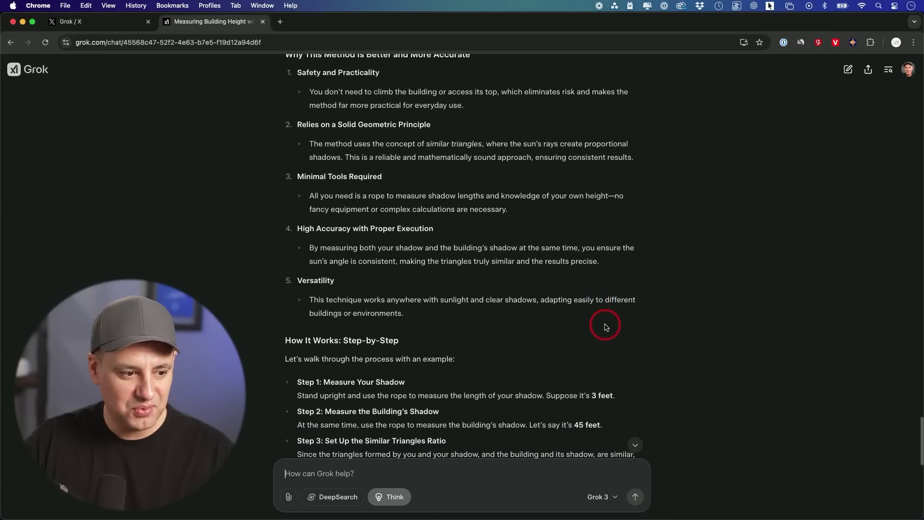
{"action": "scroll", "coordinate": [564, 383], "scroll_direction": "down", "scroll_amount": 5}
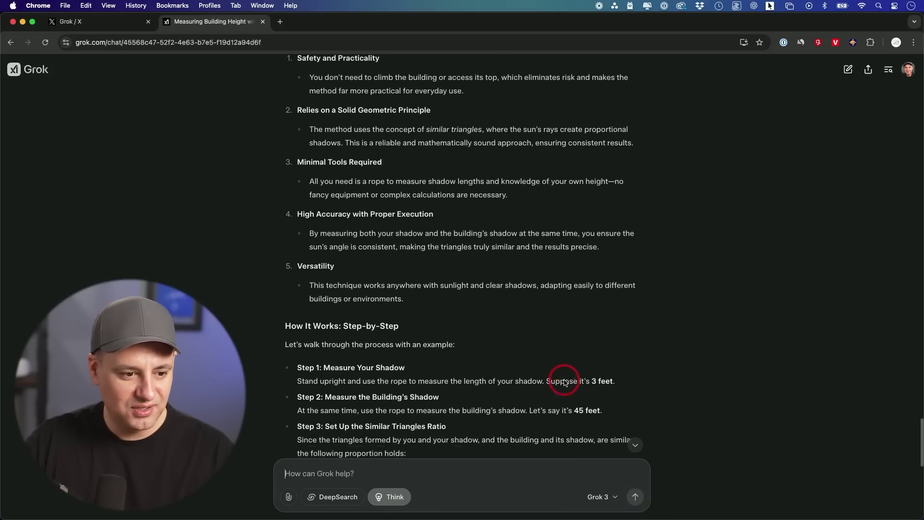
{"action": "scroll", "coordinate": [564, 382], "scroll_direction": "down", "scroll_amount": 3}
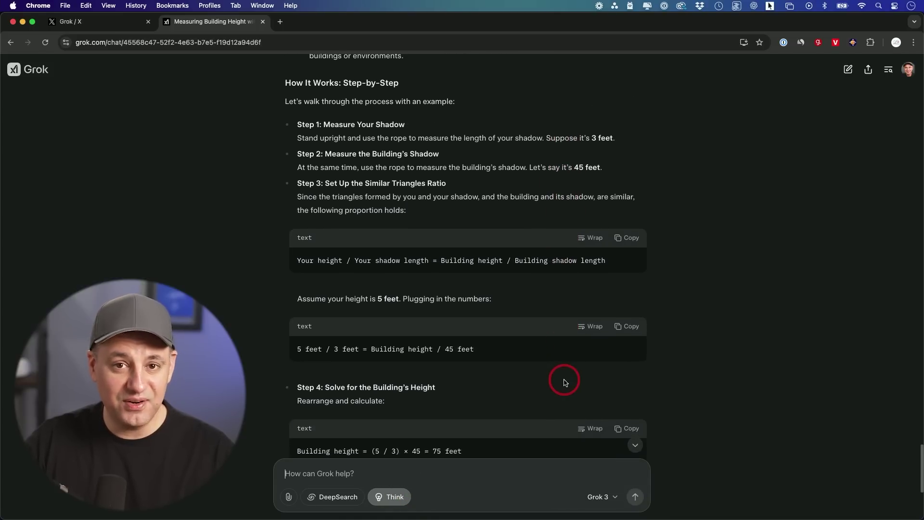
{"action": "scroll", "coordinate": [563, 381], "scroll_direction": "down", "scroll_amount": 8}
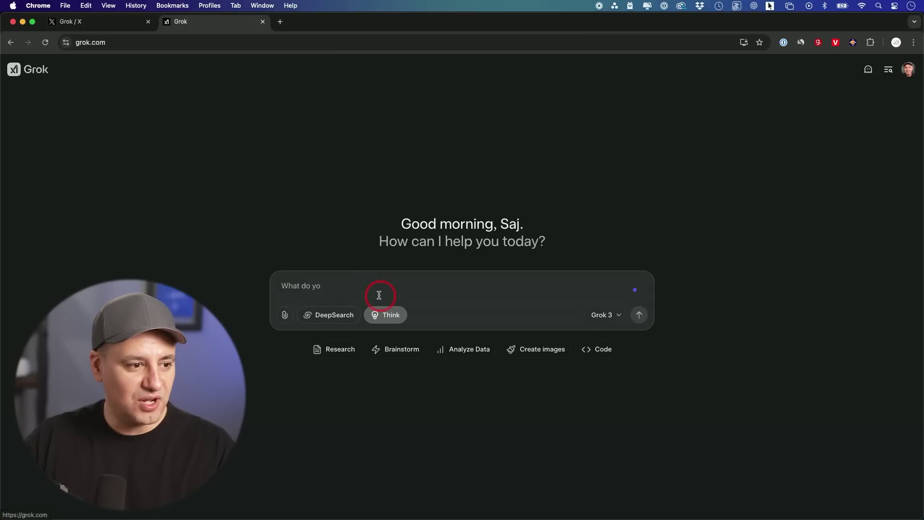
Step: Submit the diamond speed-of-sound question and read the answer: option B, a 1.5% decrease
{"action": "type", "text": "In an alternate universe where the mass of the electron was 1% heavier and the charges of the electron and proton were both 1% smaller, but all other fundamental constants stayed the same, approximately how would the speed of sound in diamond change?"}
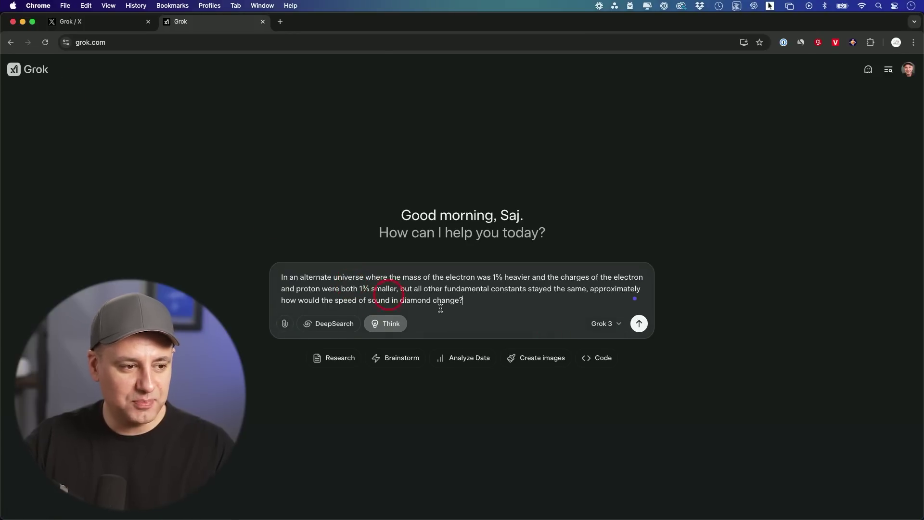
{"action": "left_click", "coordinate": [639, 324]}
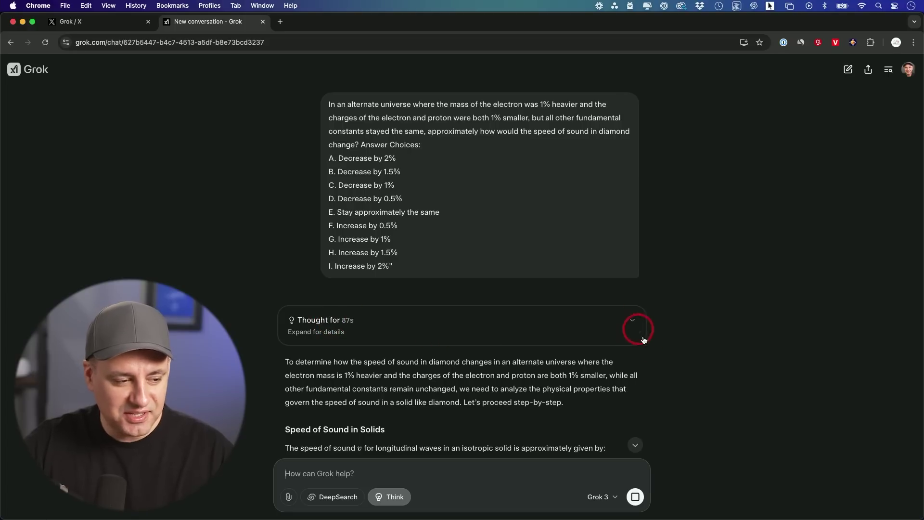
{"action": "scroll", "coordinate": [644, 351], "scroll_direction": "down", "scroll_amount": 10}
{"action": "scroll", "coordinate": [651, 355], "scroll_direction": "down", "scroll_amount": 20}
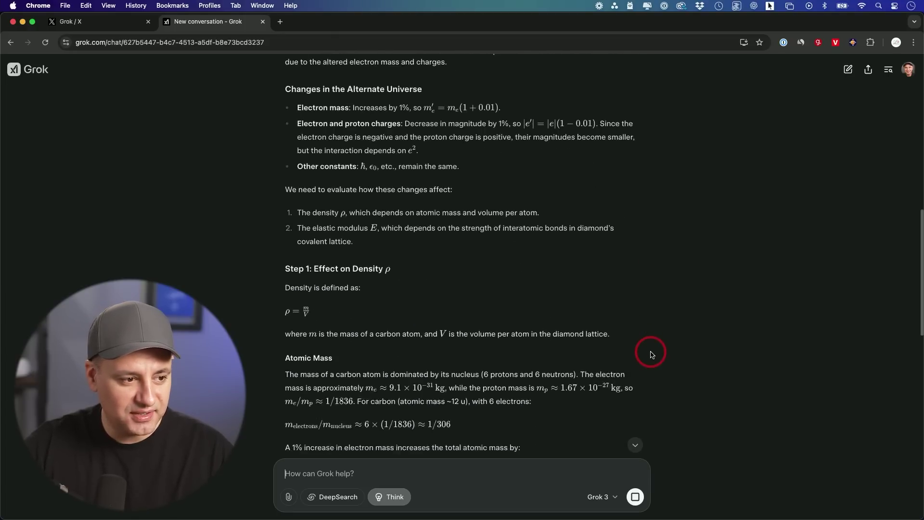
{"action": "scroll", "coordinate": [651, 355], "scroll_direction": "down", "scroll_amount": 7}
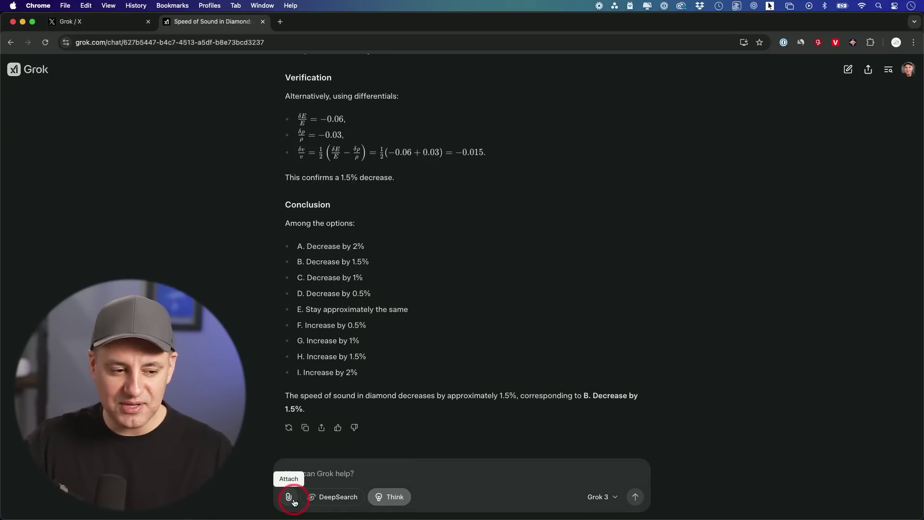
{"action": "left_click", "coordinate": [433, 470]}
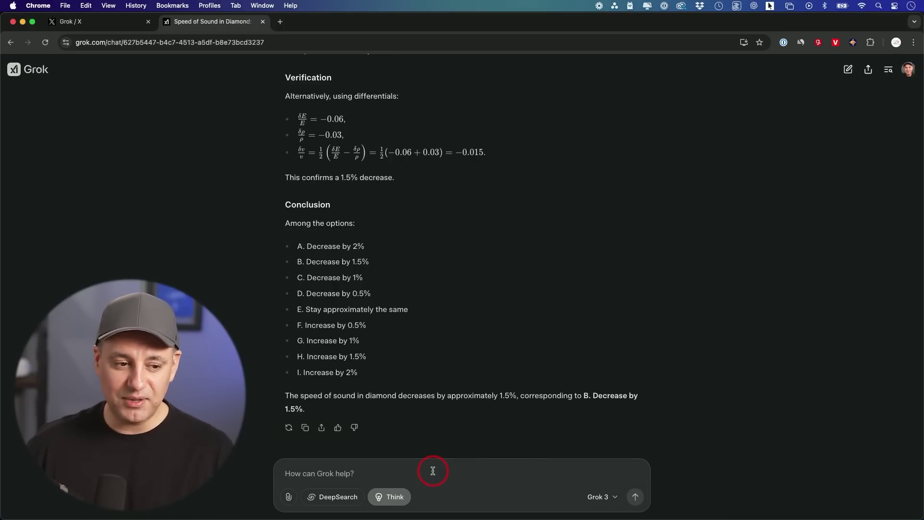